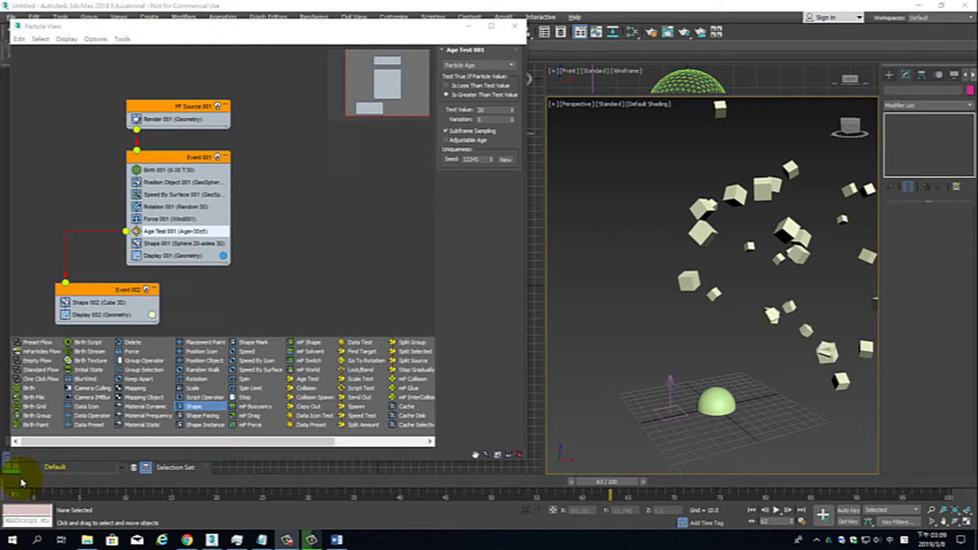
Scrub the animation to preview the particles and select the geosphere emitter
left_click_drag(27, 484, 583, 496)
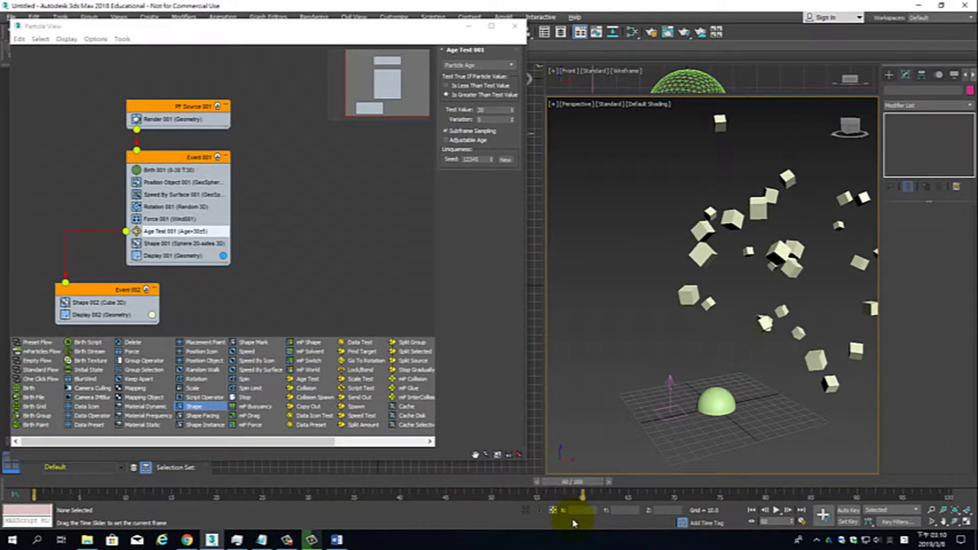
left_click(724, 400)
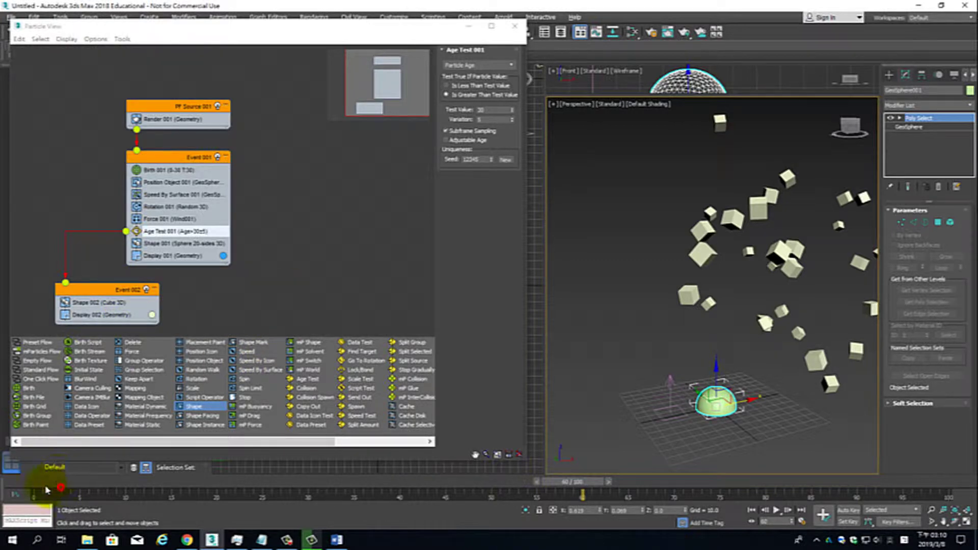
left_click_drag(46, 490, 506, 523)
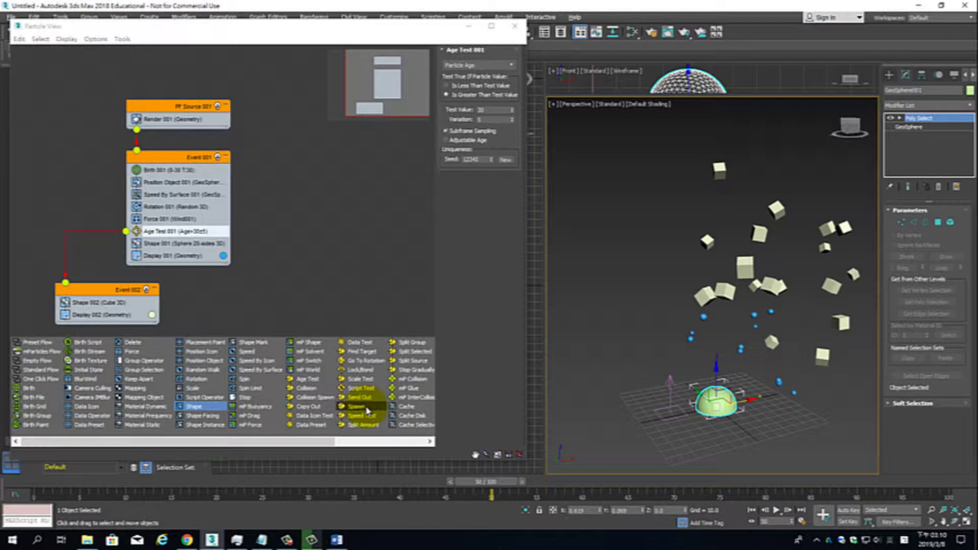
Add a Spawn operator to Event 002 producing 10 offspring per particle
left_click_drag(367, 411, 128, 298)
left_click(101, 303)
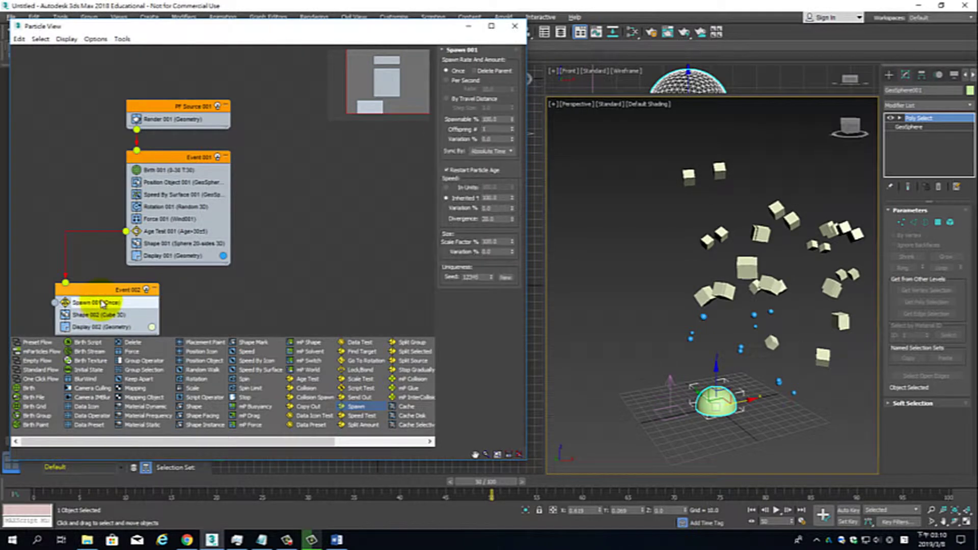
left_click_drag(102, 304, 104, 293)
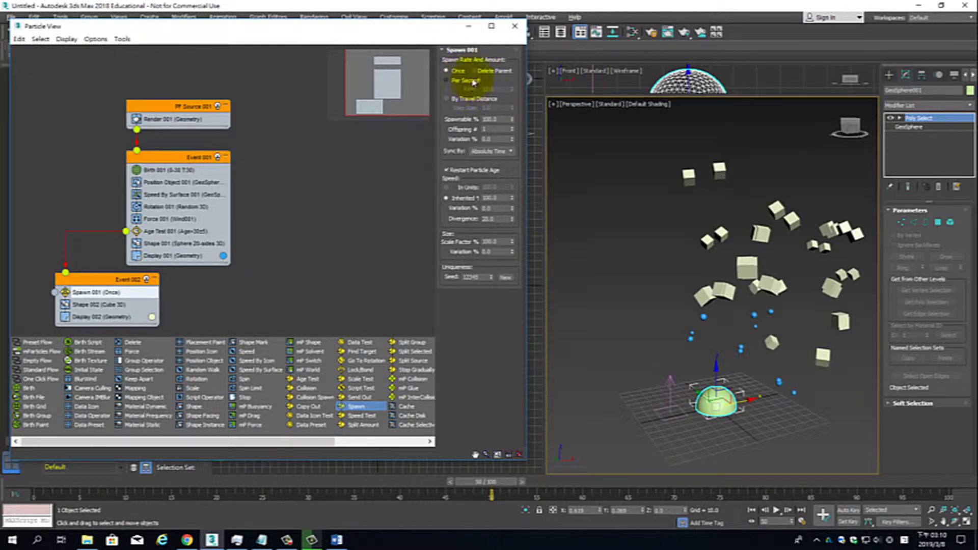
double_click(501, 129)
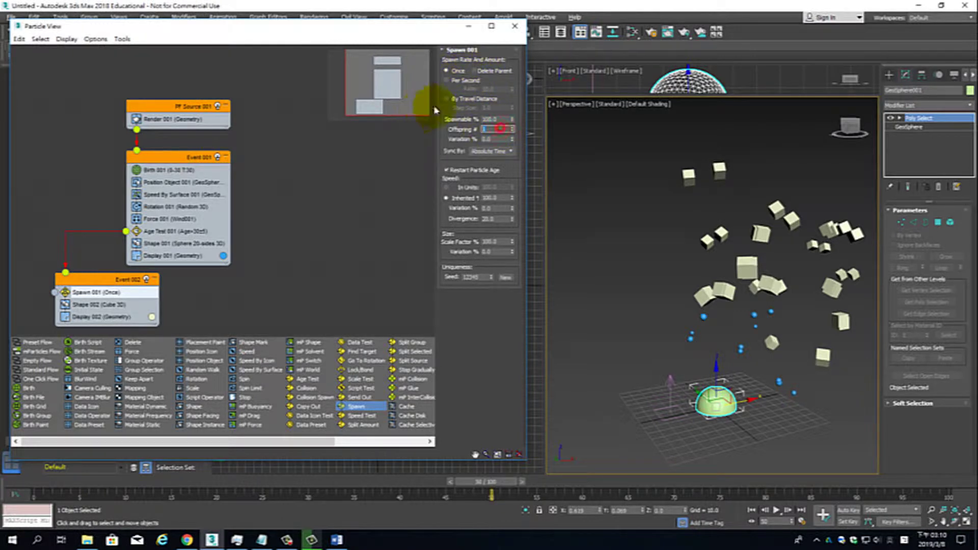
type("10")
key("Return")
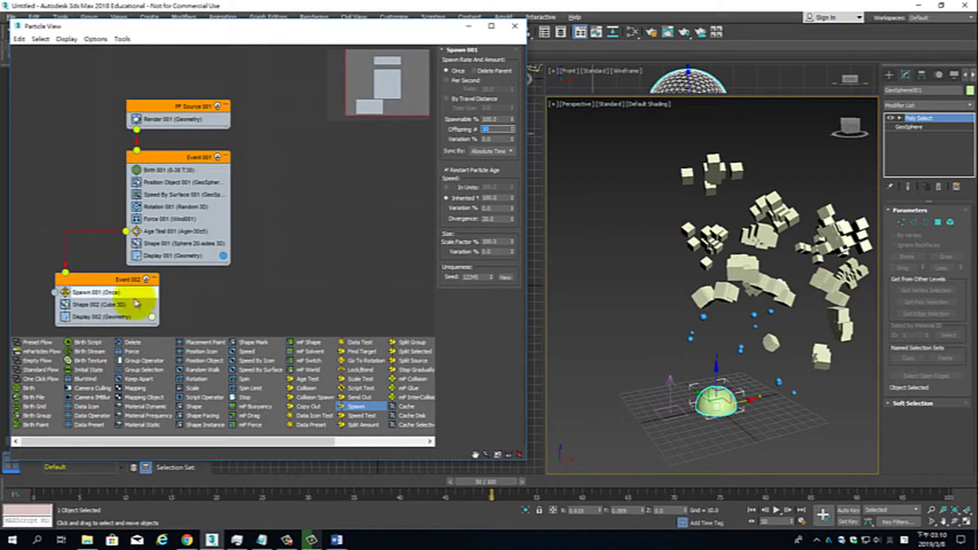
left_click(99, 305)
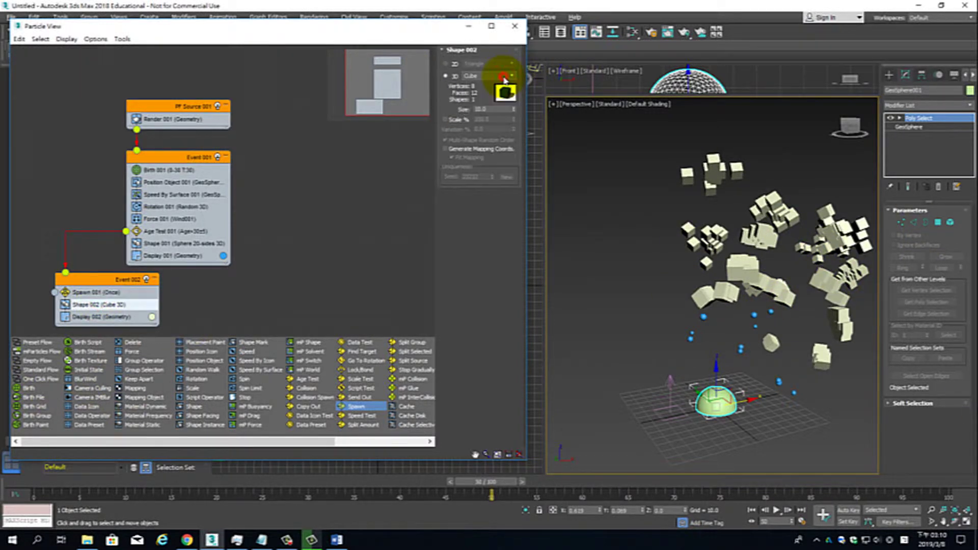
Change Event 002's shape from Cube to Star 5-point at size 6.4, then preview it
left_click(514, 77)
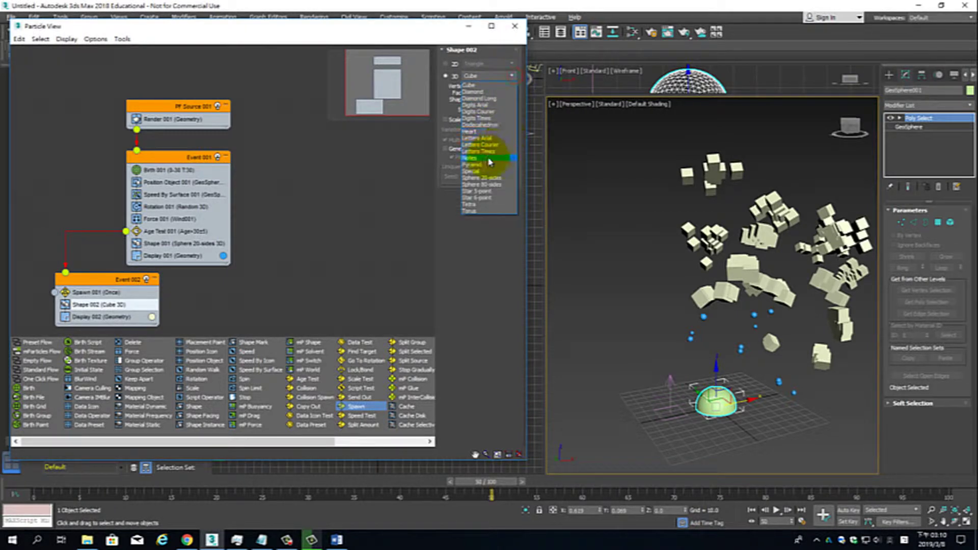
left_click(498, 194)
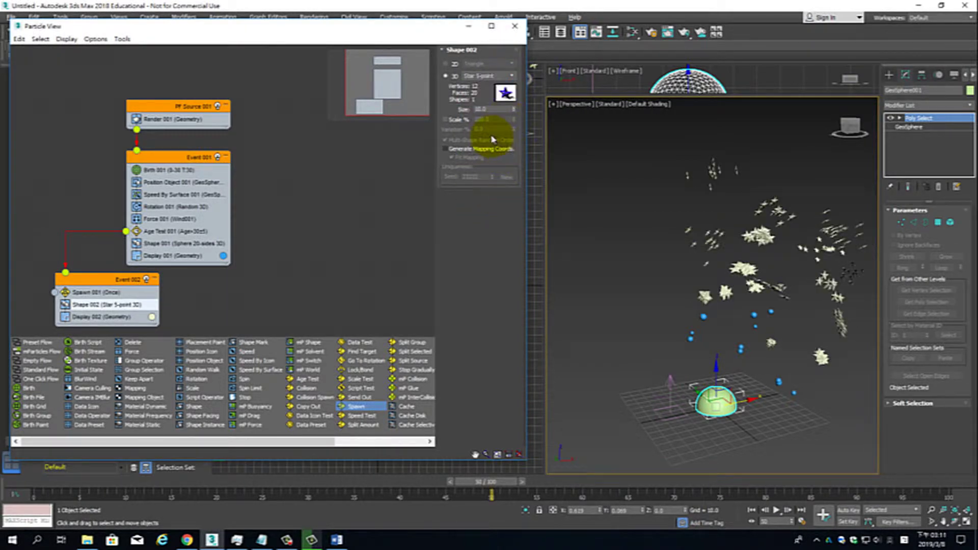
left_click_drag(513, 111, 510, 125)
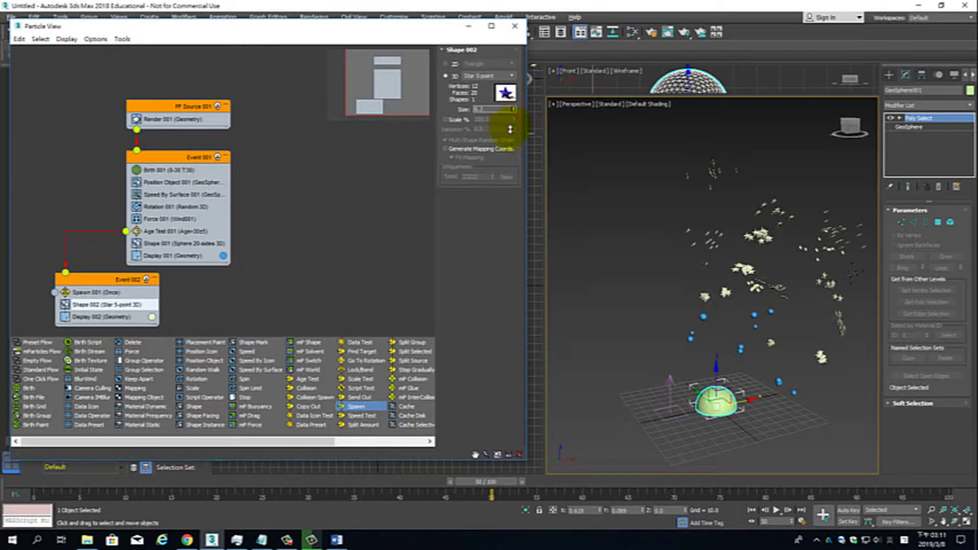
mouse_move(34, 482)
left_mouse_down()
mouse_move(245, 515)
mouse_move(622, 515)
mouse_move(629, 495)
left_mouse_up()
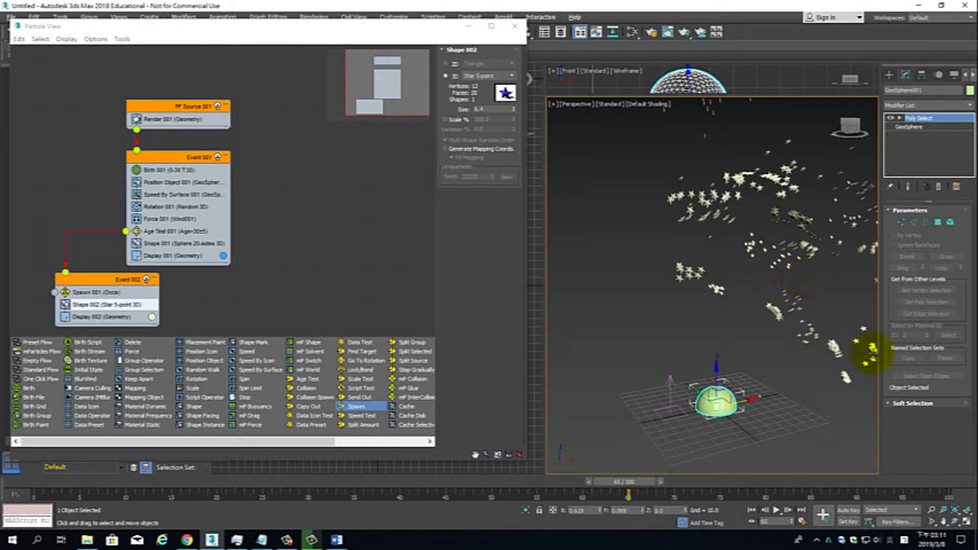
mouse_move(826, 349)
middle_mouse_down("alt")
mouse_move(727, 327)
mouse_move(863, 343)
mouse_move(728, 350)
mouse_move(736, 331)
mouse_move(797, 350)
mouse_move(746, 338)
mouse_move(766, 351)
middle_mouse_up("alt")
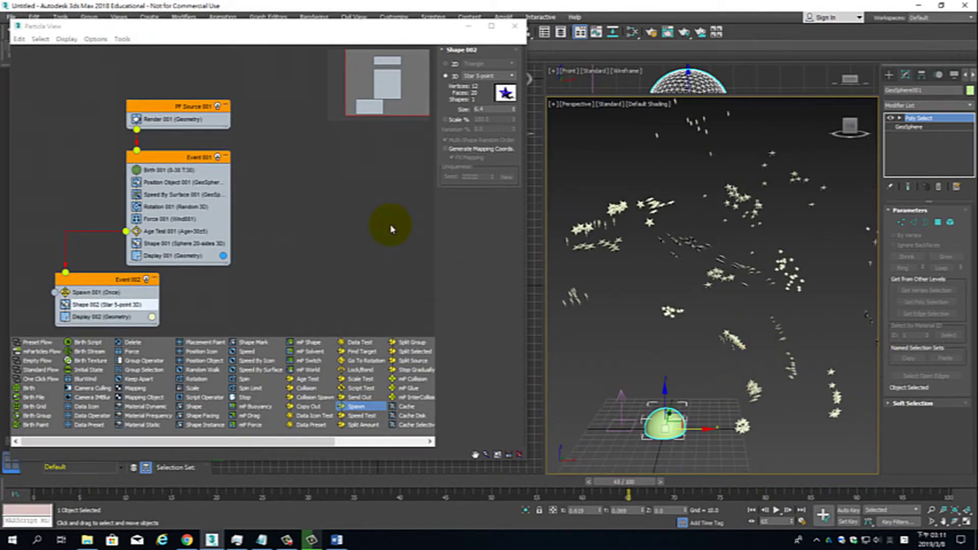
Set Spawn 001 to Inherited 75%, Variation 25% and Divergence 90
left_click(87, 293)
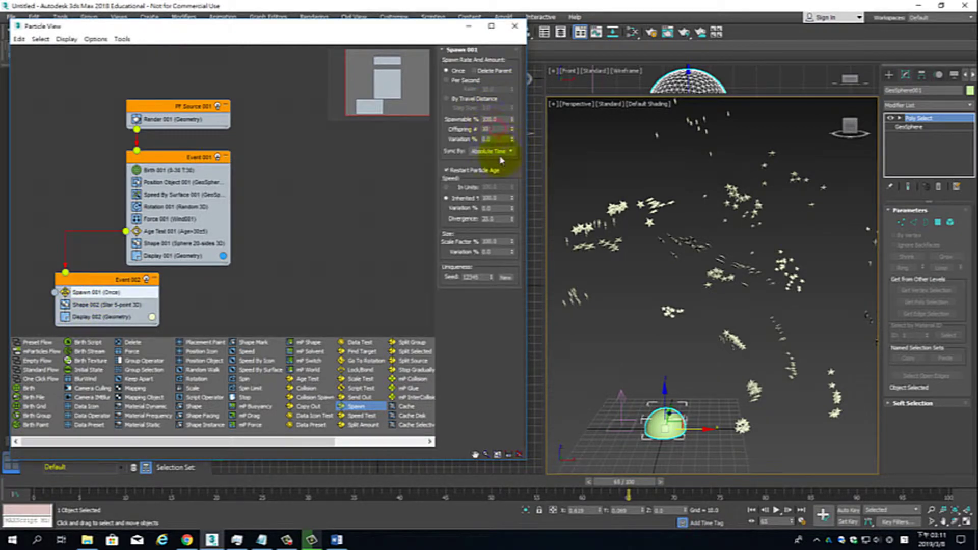
double_click(503, 199)
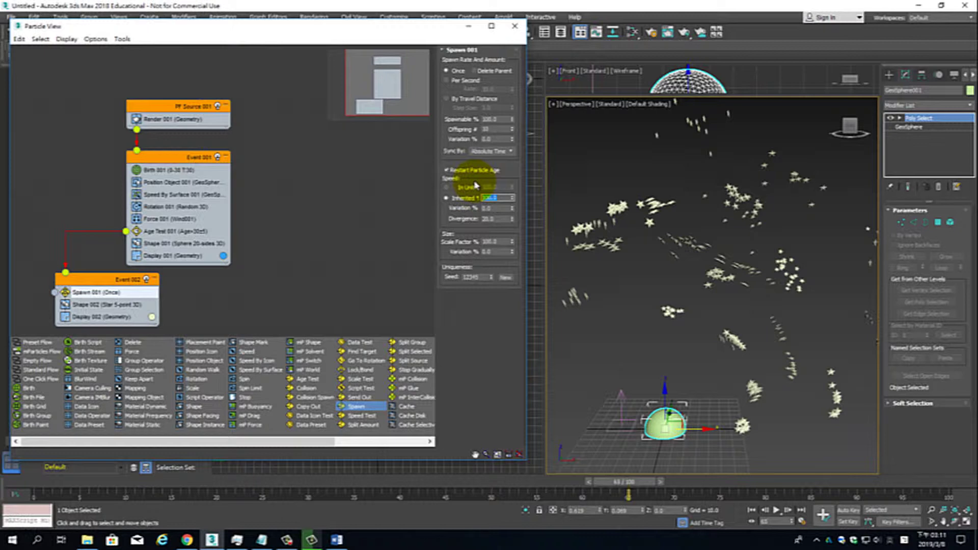
key("Return")
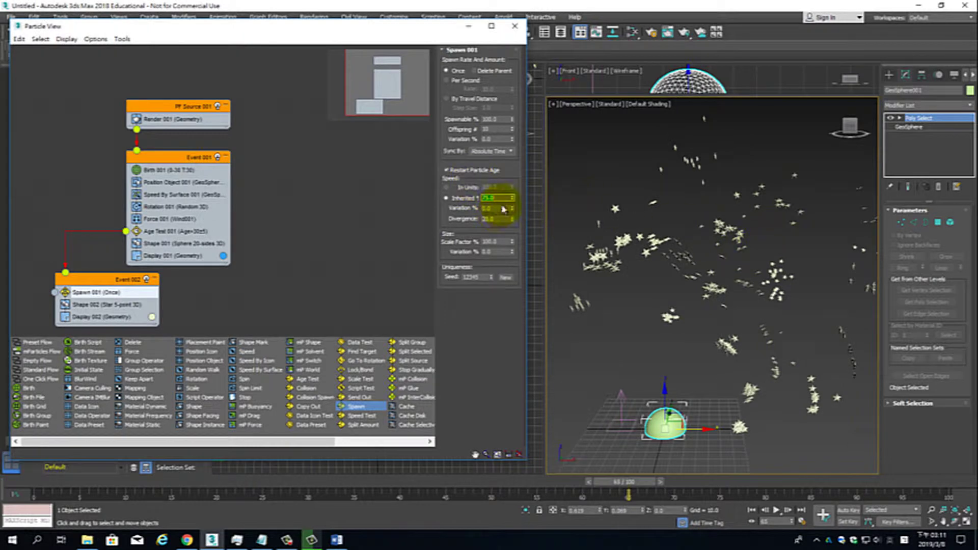
left_click(501, 205)
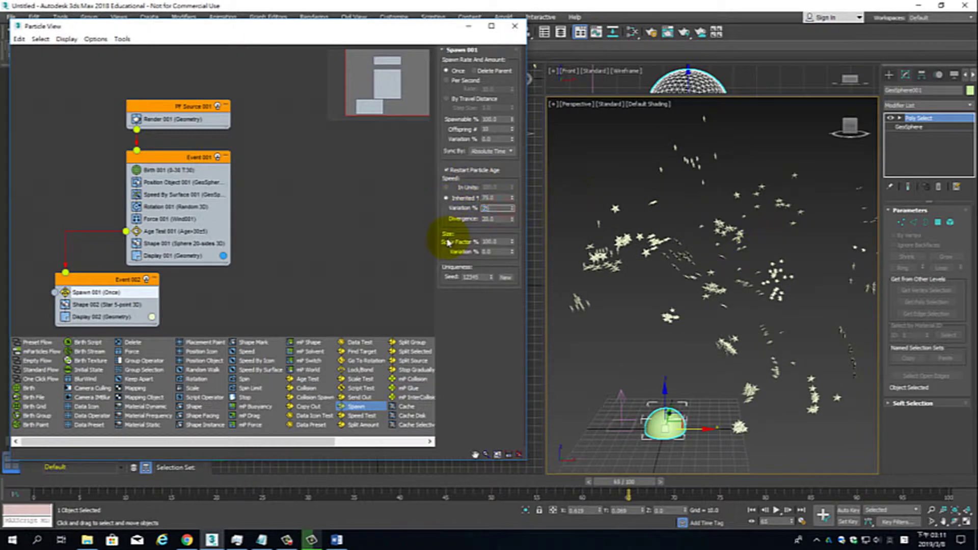
key("Return")
double_click(493, 219)
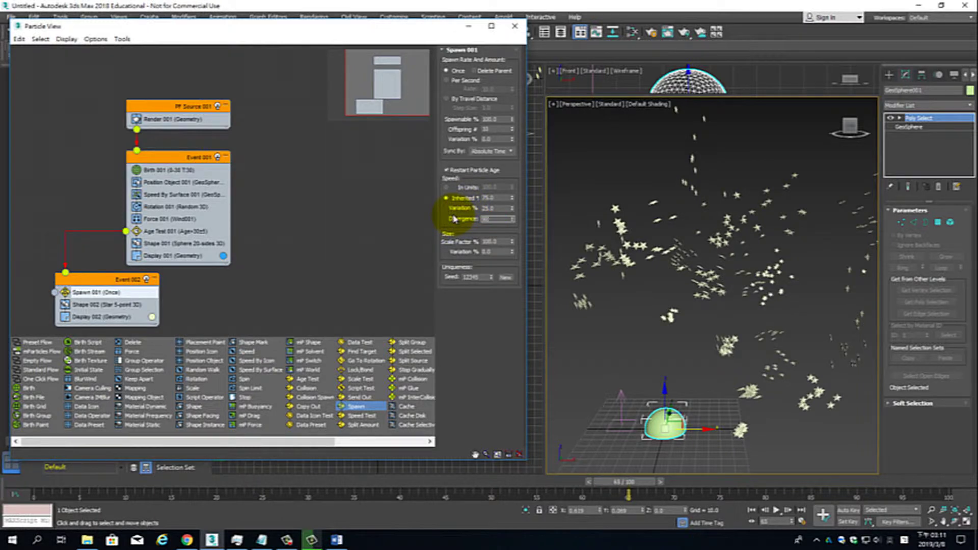
Change Spawn 001 to Divergence 180 and Inherited 25%, checking the result on the timeline
left_click(13, 486)
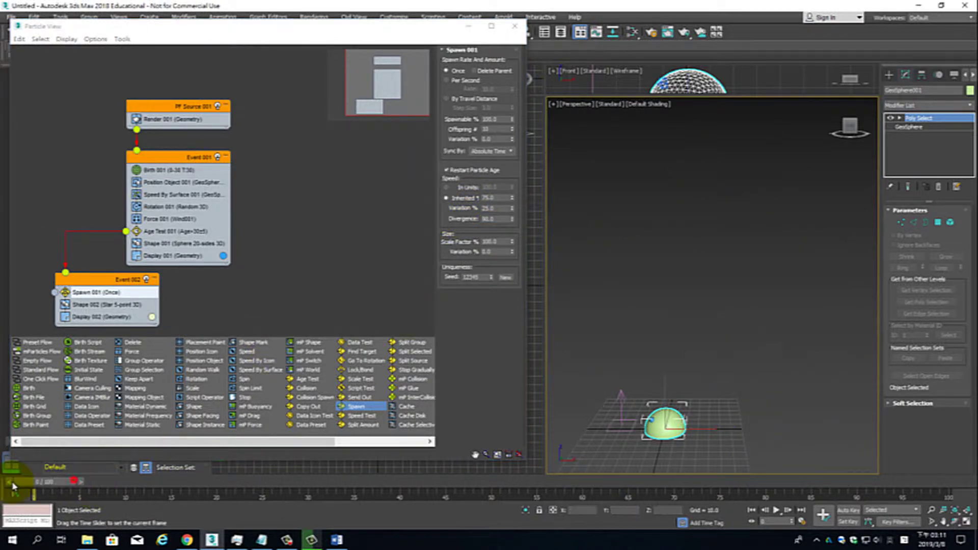
mouse_move(12, 486)
left_mouse_down()
mouse_move(495, 528)
mouse_move(629, 528)
left_mouse_up()
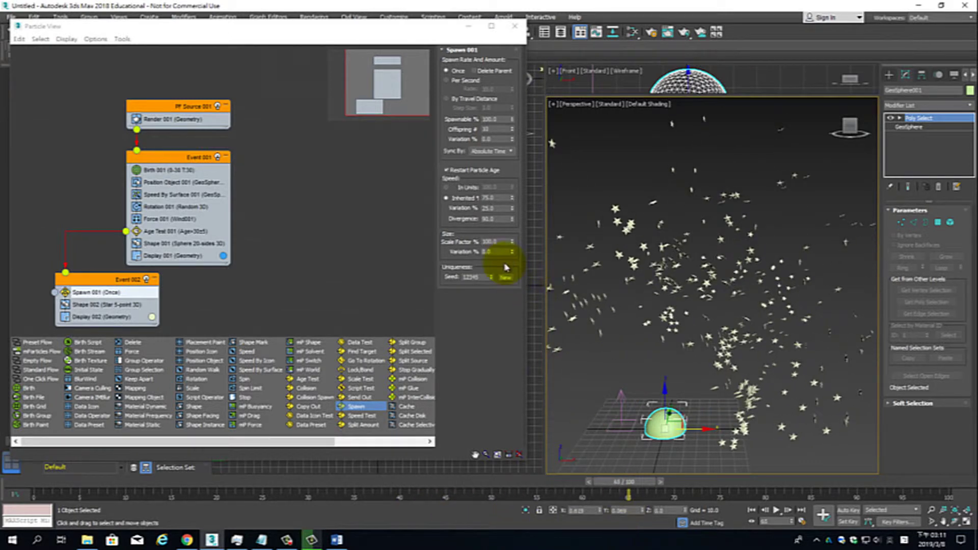
left_click(503, 218)
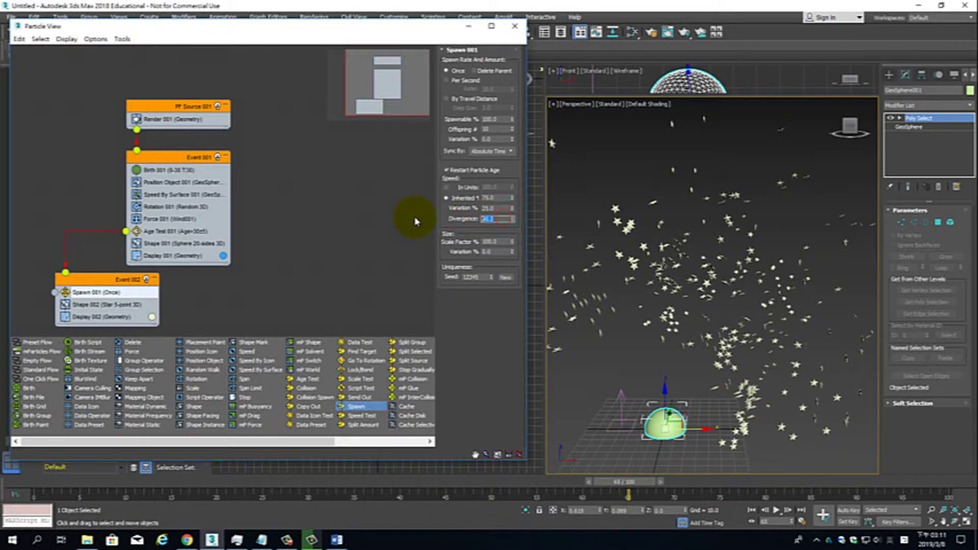
key("Return")
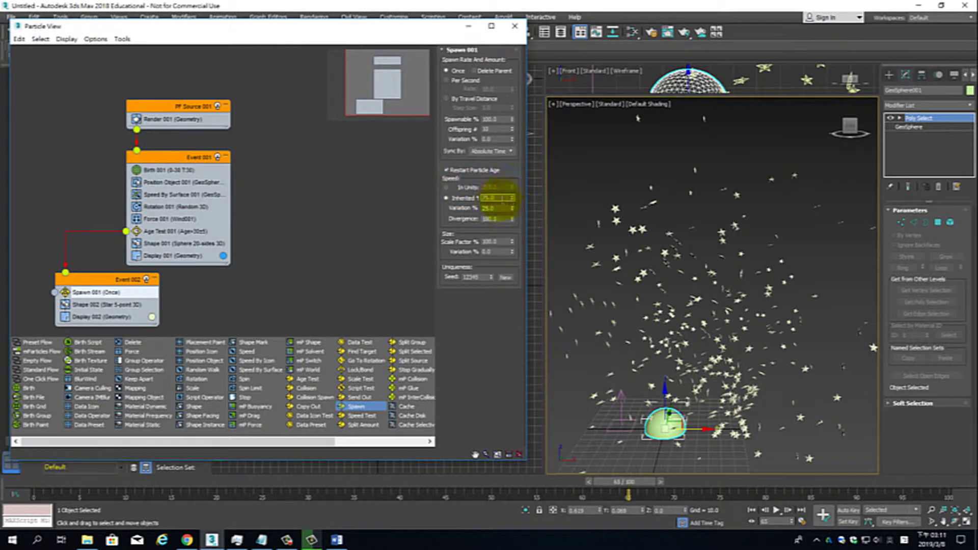
left_click(499, 198)
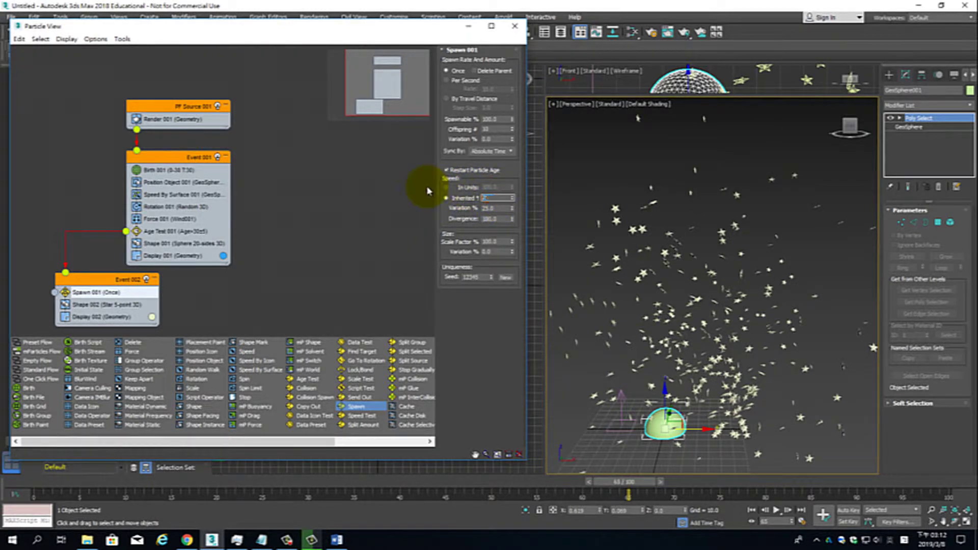
type("5")
key("Return")
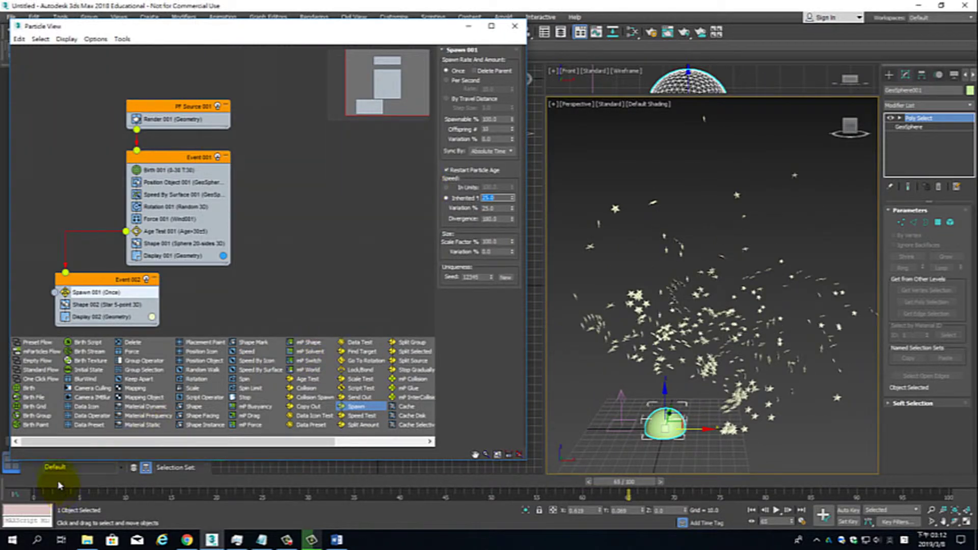
mouse_move(61, 482)
left_mouse_down()
mouse_move(241, 479)
mouse_move(646, 529)
mouse_move(654, 517)
mouse_move(437, 517)
mouse_move(173, 491)
mouse_move(408, 509)
mouse_move(470, 524)
mouse_move(551, 517)
mouse_move(608, 541)
mouse_move(619, 530)
left_mouse_up()
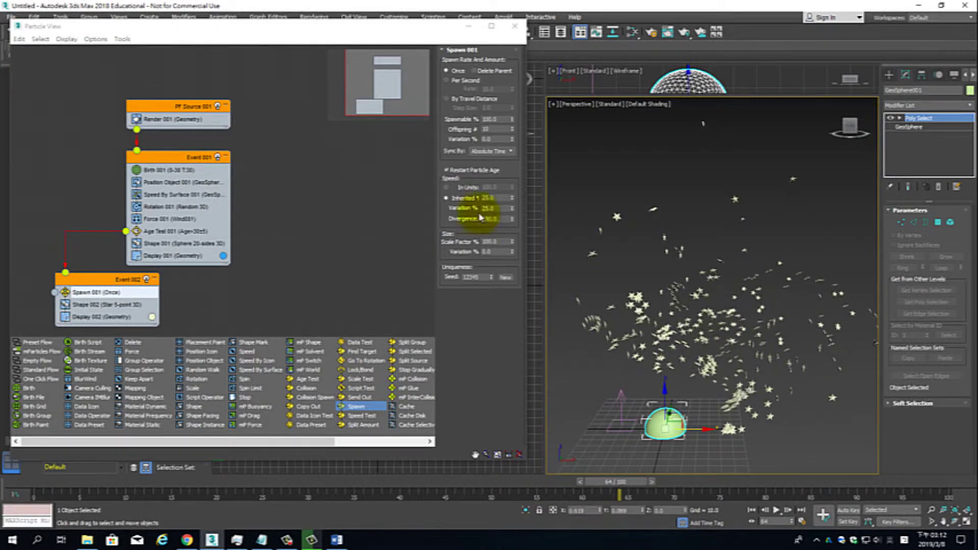
Enable Delete Parent in Spawn 001 and shrink Shape 002's stars to size 4.288
left_click(489, 74)
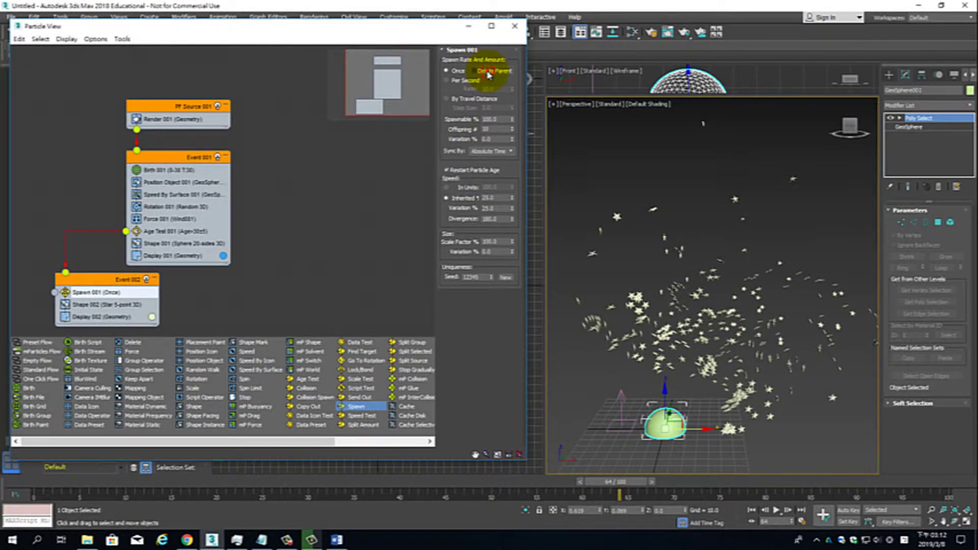
mouse_move(48, 486)
left_mouse_down()
mouse_move(523, 502)
mouse_move(713, 486)
left_mouse_up()
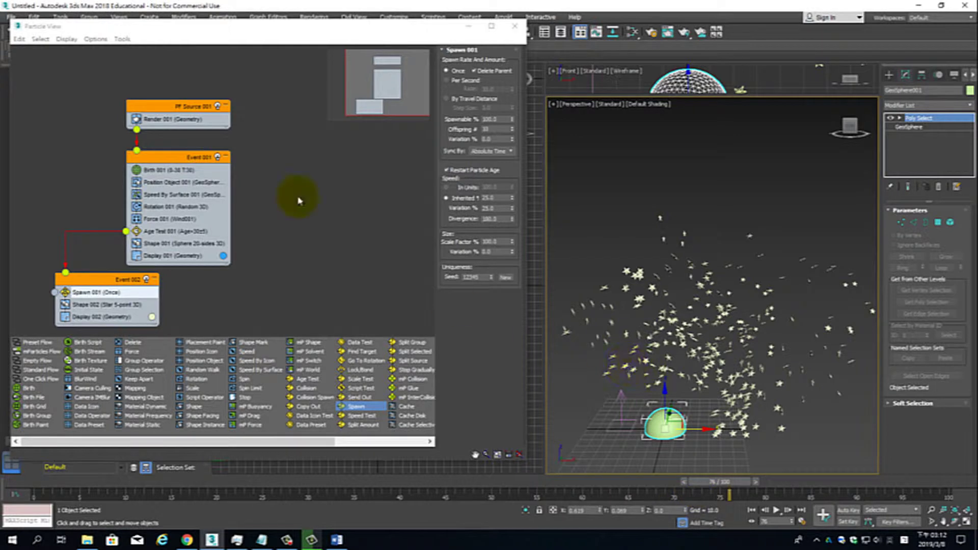
middle_click_drag(299, 201, 269, 236)
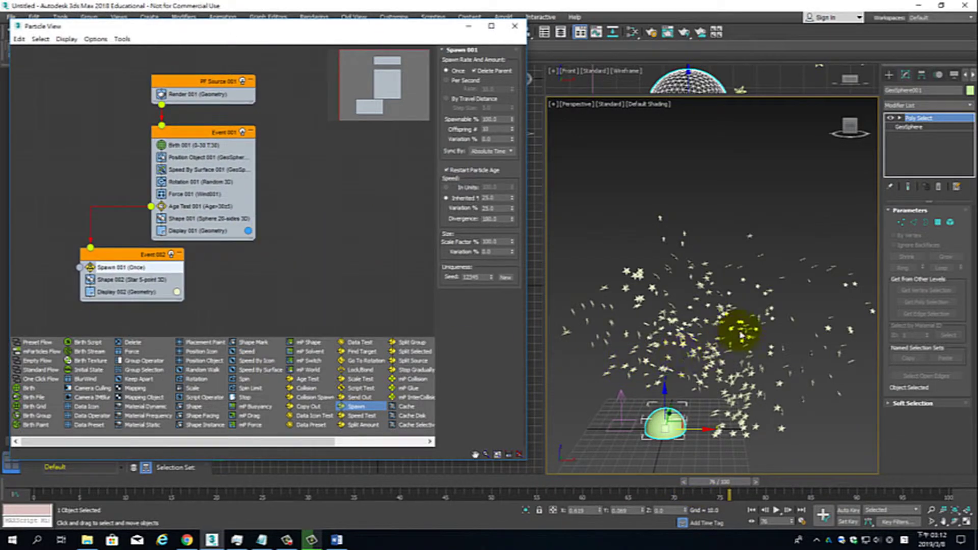
left_click(151, 280)
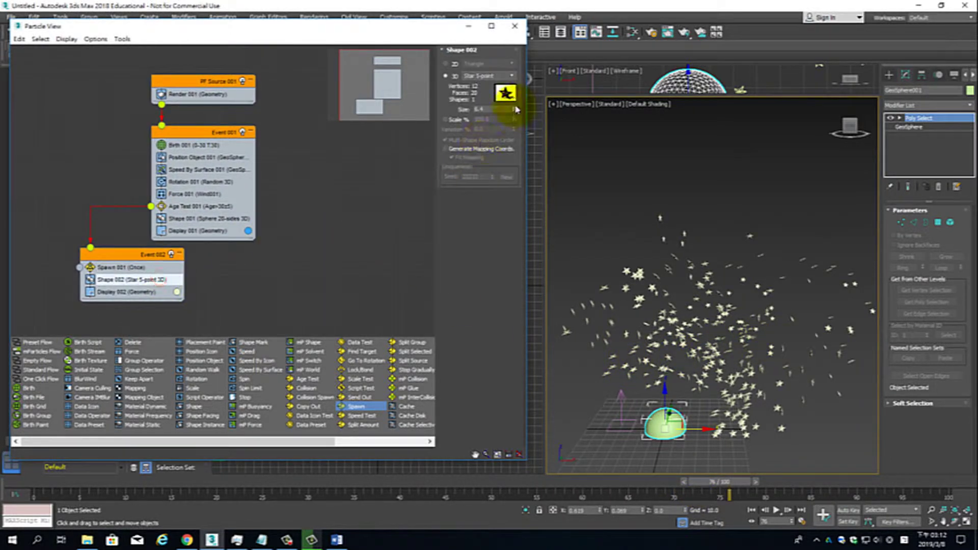
left_click_drag(514, 111, 516, 131)
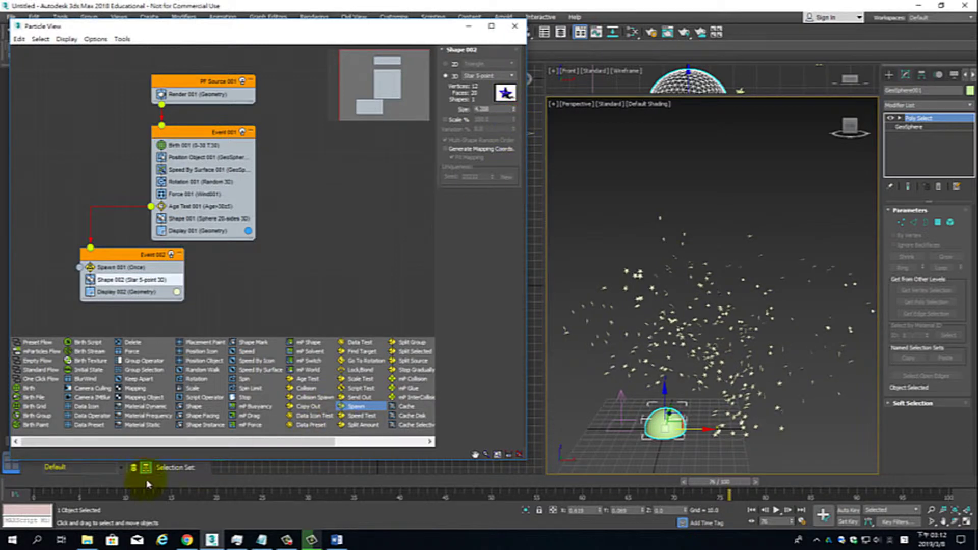
Set Display 002's colour to a fully saturated orange and preview at frame 31
left_click(177, 292)
left_click_drag(242, 84, 214, 67)
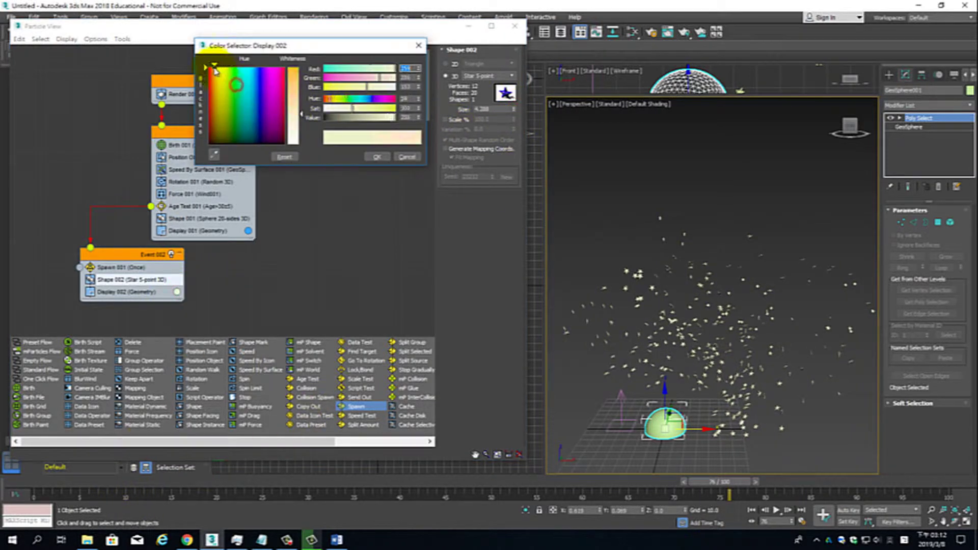
left_click_drag(295, 94, 295, 79)
left_click(300, 70)
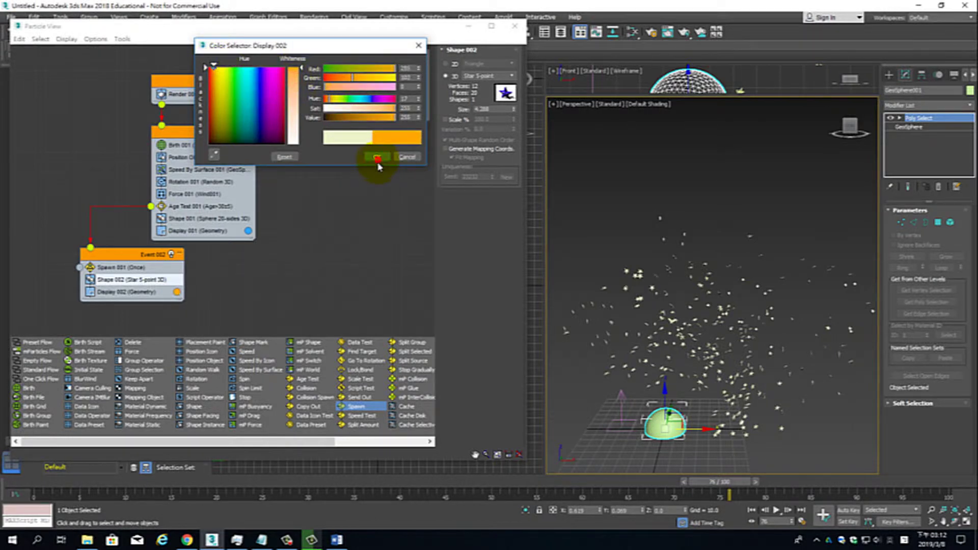
left_click(377, 158)
mouse_move(21, 481)
left_mouse_down()
mouse_move(397, 485)
mouse_move(627, 506)
mouse_move(393, 513)
mouse_move(109, 502)
mouse_move(460, 538)
mouse_move(695, 535)
mouse_move(487, 538)
mouse_move(87, 518)
mouse_move(795, 535)
mouse_move(591, 535)
mouse_move(702, 535)
mouse_move(693, 535)
left_mouse_up()
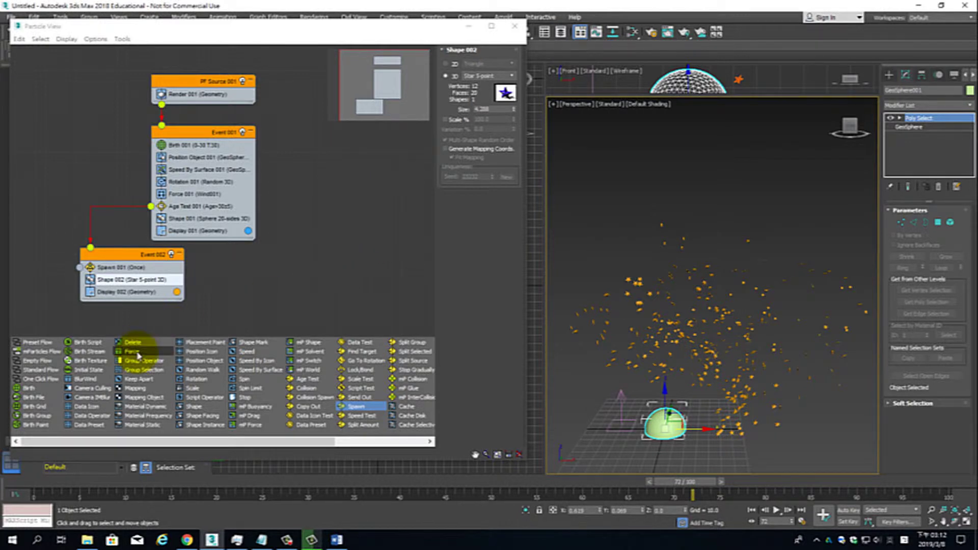
Add a Delete operator to Event 002 removing stars by age: life span 30, variation 10
left_click_drag(132, 343, 132, 301)
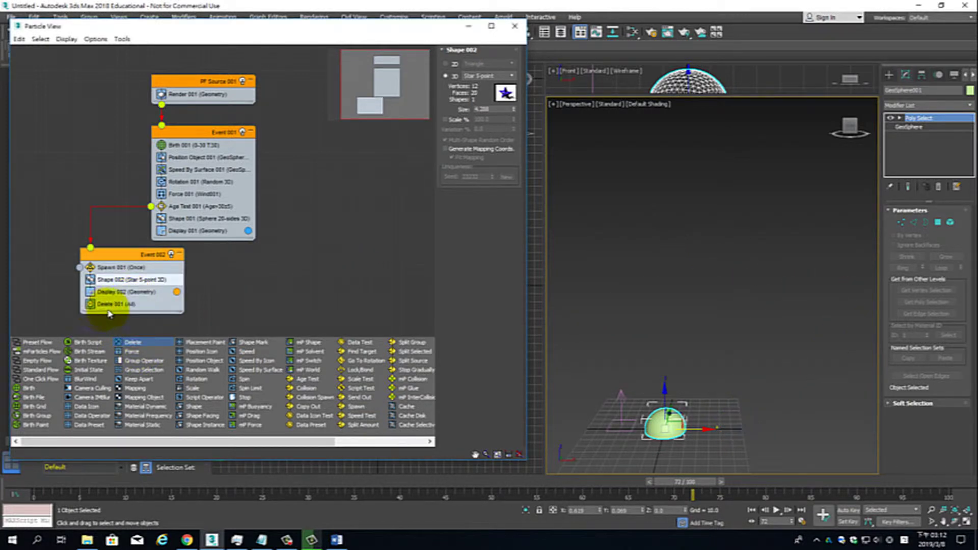
left_click(128, 304)
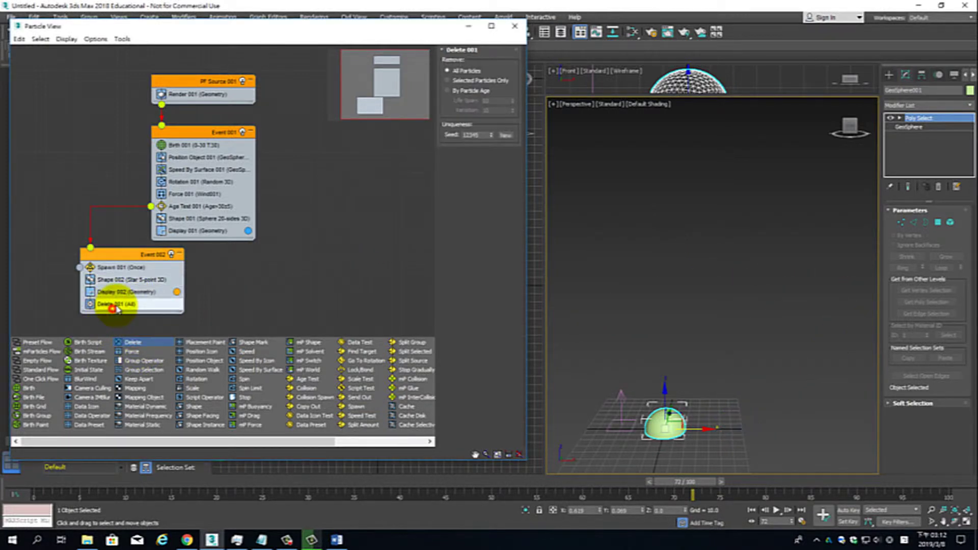
left_click(479, 92)
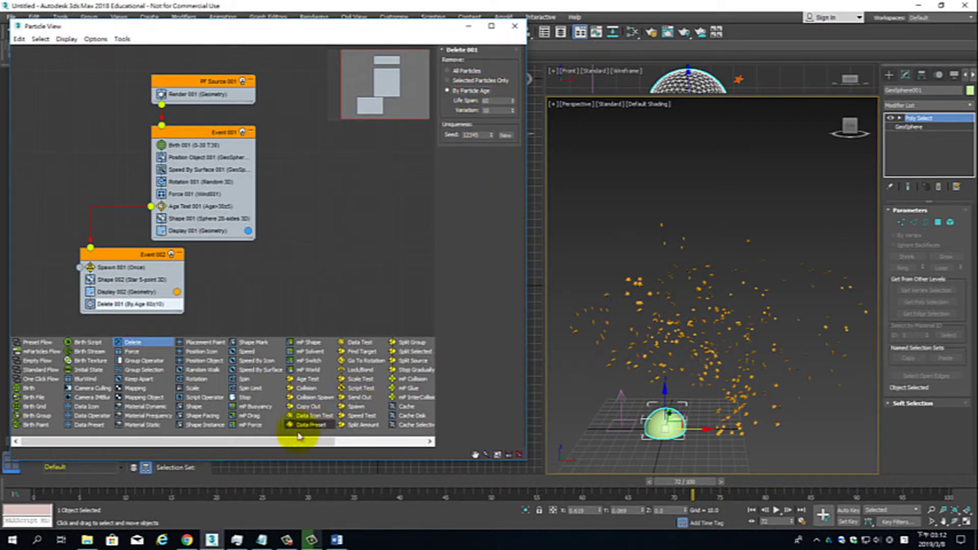
double_click(492, 101)
type("30")
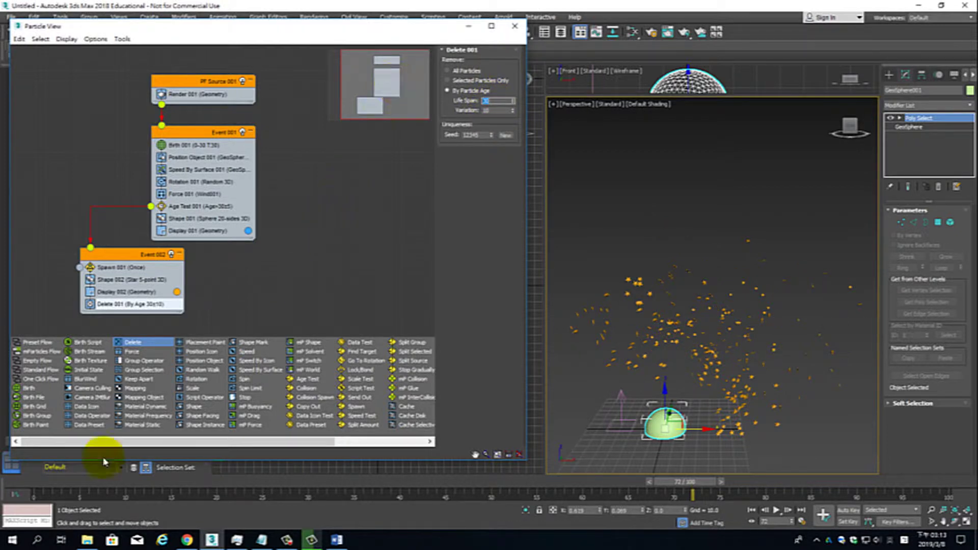
mouse_move(45, 484)
left_mouse_down()
mouse_move(393, 484)
mouse_move(309, 498)
left_mouse_up()
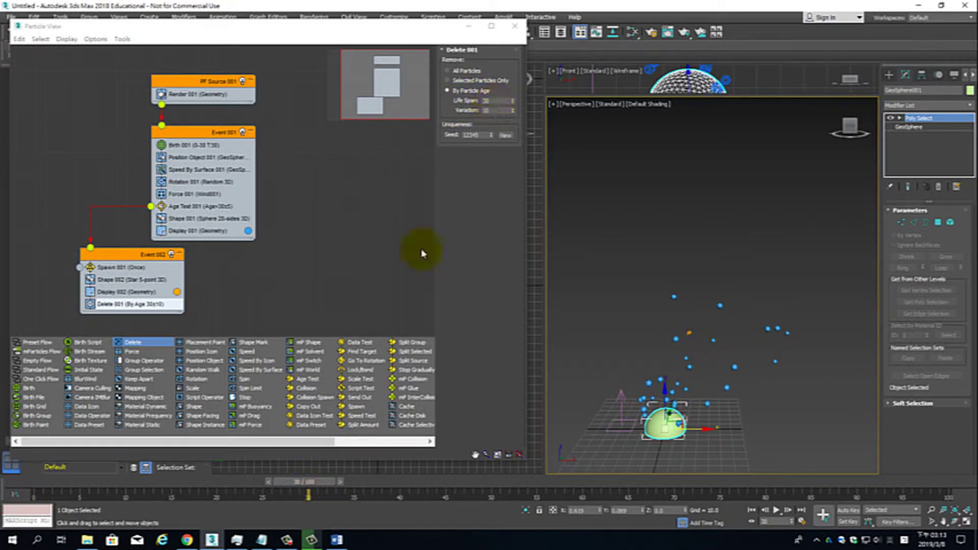
left_click_drag(316, 483, 787, 515)
left_click_drag(861, 511, 946, 511)
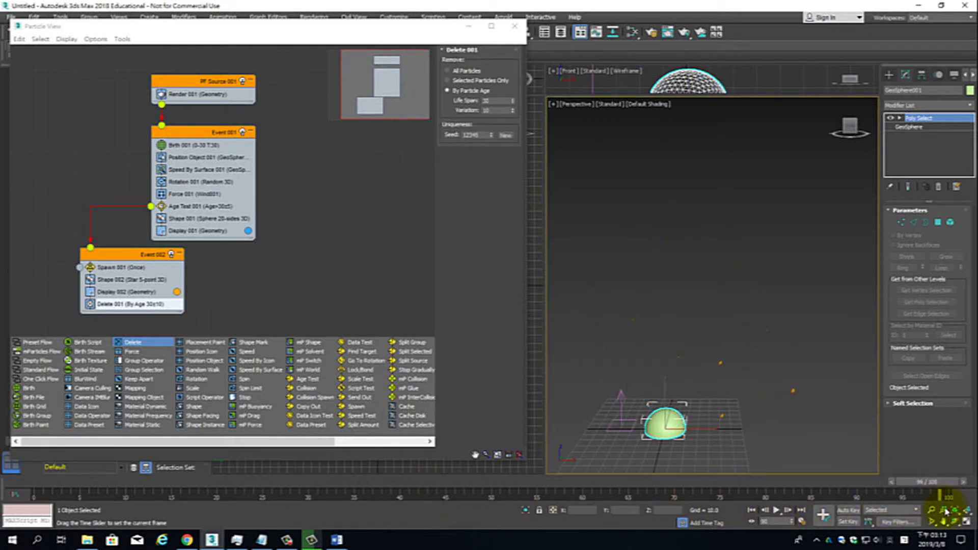
left_click(752, 510)
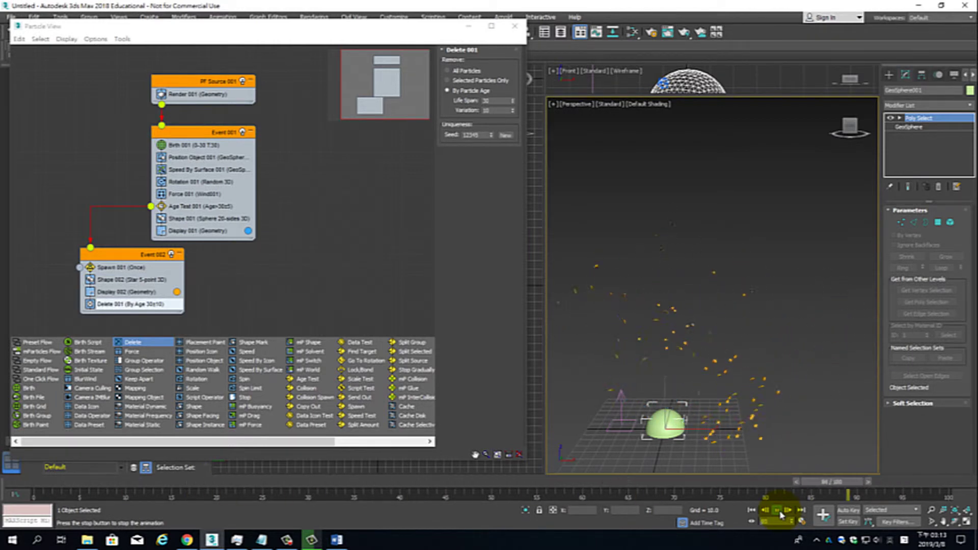
left_click(779, 511)
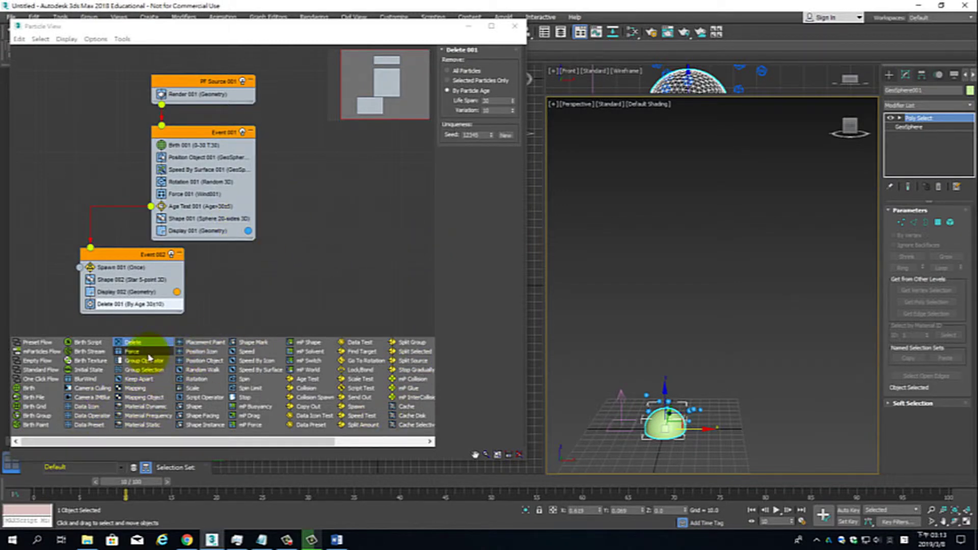
Insert a Force operator into Event 002 and create a Gravity space warp beside the sphere
left_click_drag(132, 351, 183, 282)
left_click(112, 295)
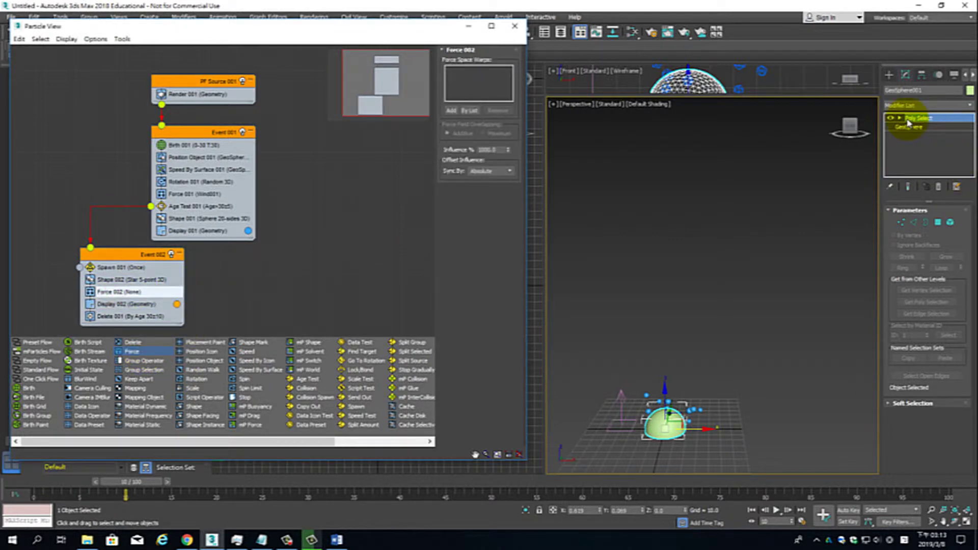
left_click(889, 75)
left_click(965, 90)
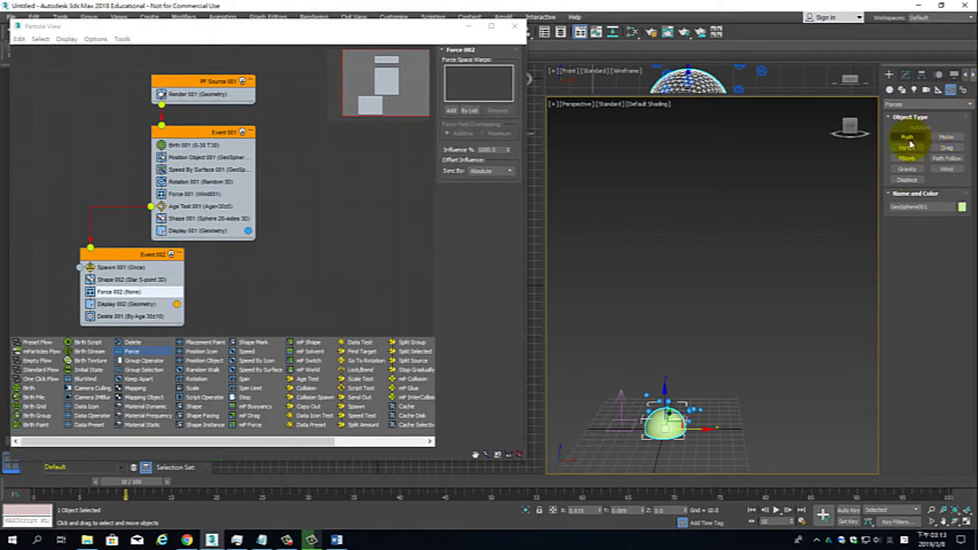
left_click(908, 169)
left_click_drag(726, 426, 734, 432)
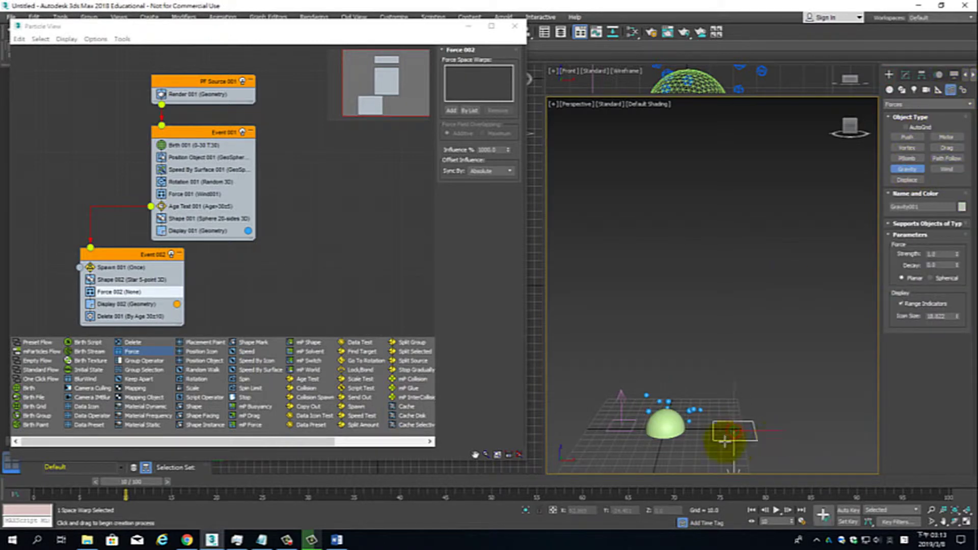
Assign Gravity001 to the Force operator
left_click(273, 218)
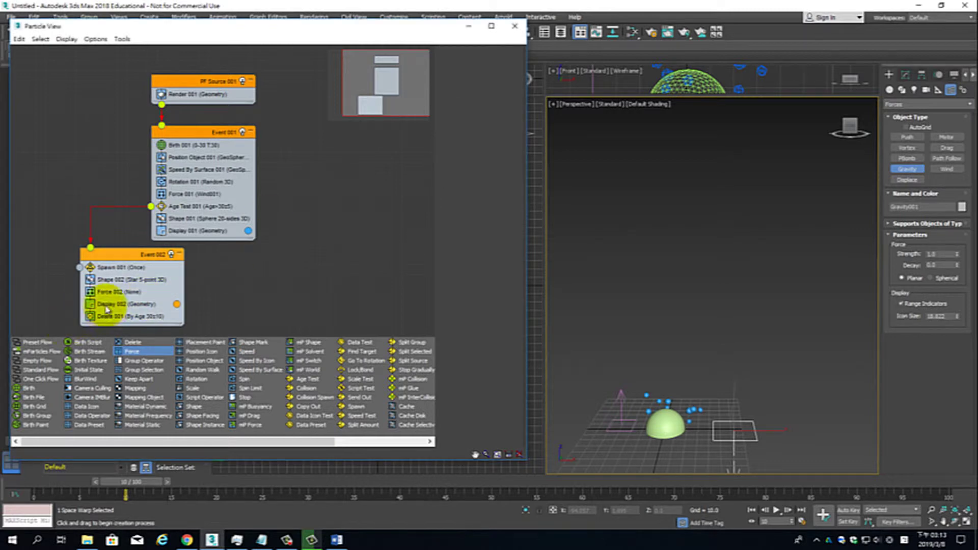
left_click(119, 288)
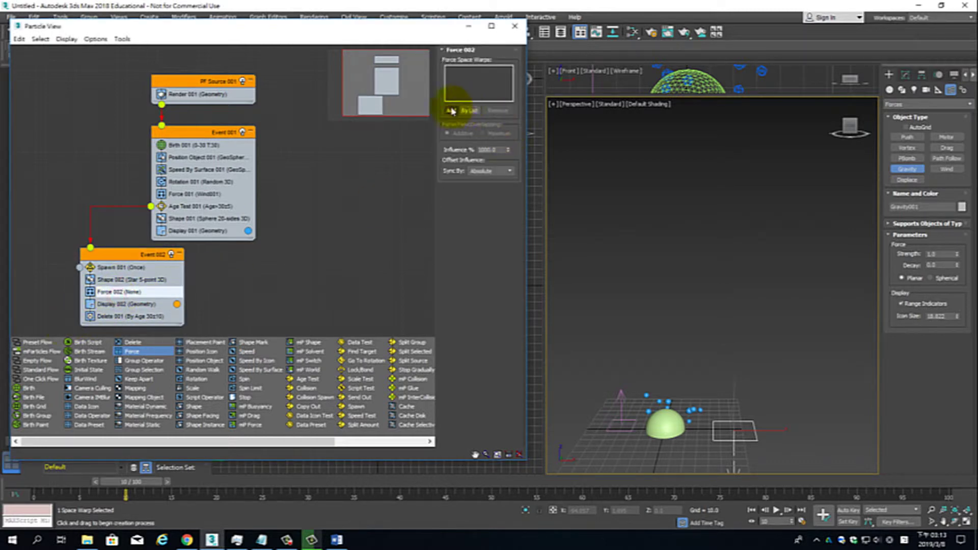
left_click(735, 443)
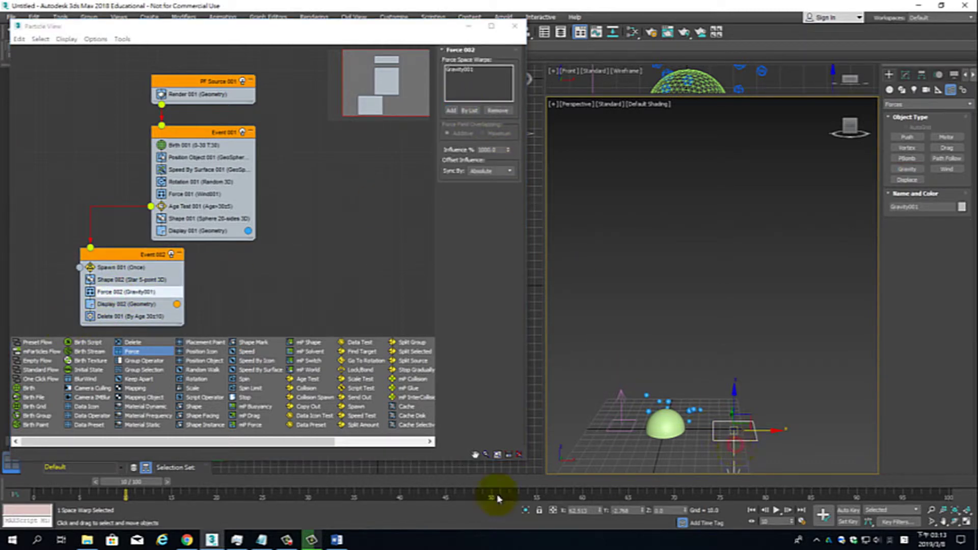
Lower the Event 002 node in Particle View and preview the falling stars up to frame 35
mouse_move(130, 481)
left_mouse_down()
mouse_move(493, 503)
mouse_move(393, 511)
left_mouse_up()
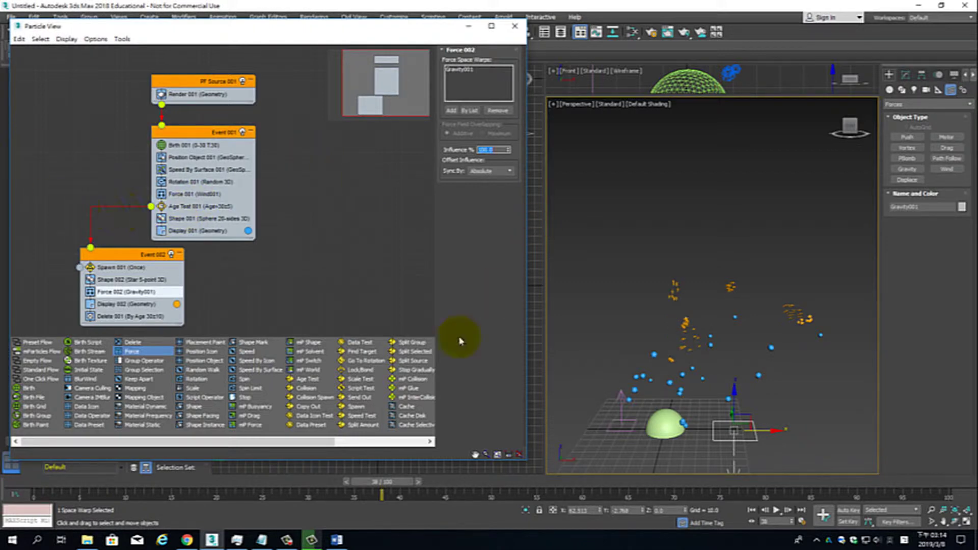
mouse_move(342, 498)
left_mouse_down()
mouse_move(251, 469)
mouse_move(448, 452)
mouse_move(743, 492)
mouse_move(564, 469)
mouse_move(197, 450)
mouse_move(339, 449)
mouse_move(747, 524)
mouse_move(192, 491)
mouse_move(160, 461)
left_mouse_up()
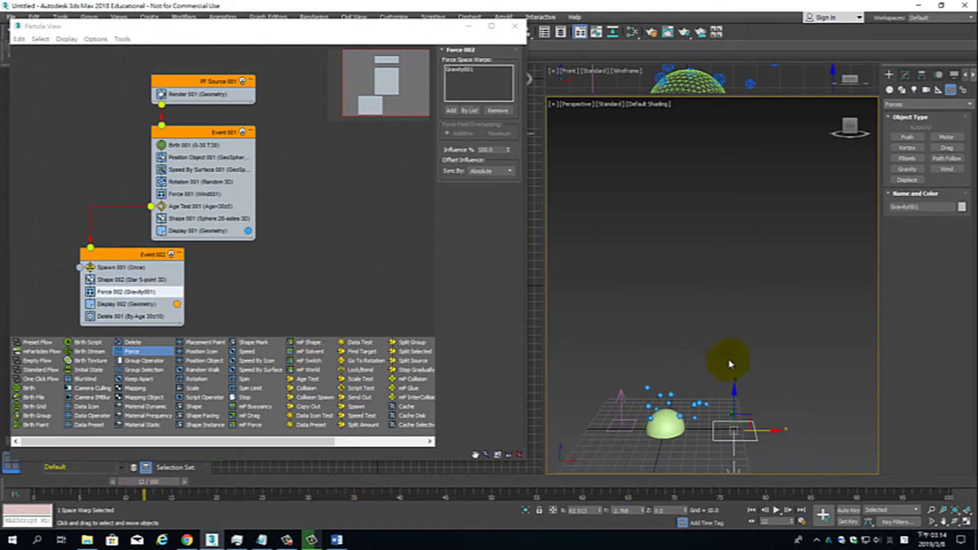
mouse_move(729, 363)
middle_mouse_down()
mouse_move(753, 295)
mouse_move(747, 330)
mouse_move(780, 328)
mouse_move(784, 301)
mouse_move(769, 310)
middle_mouse_up()
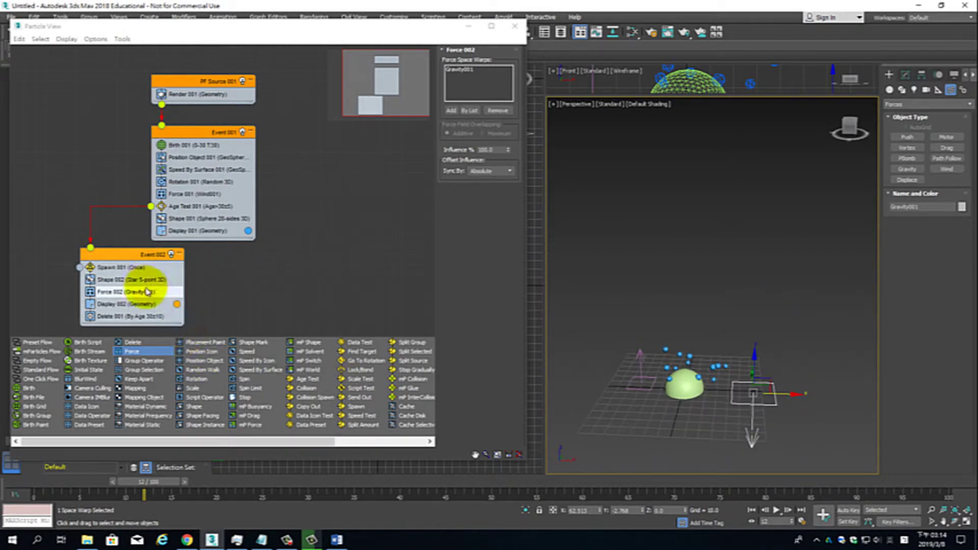
left_click_drag(126, 260, 126, 270)
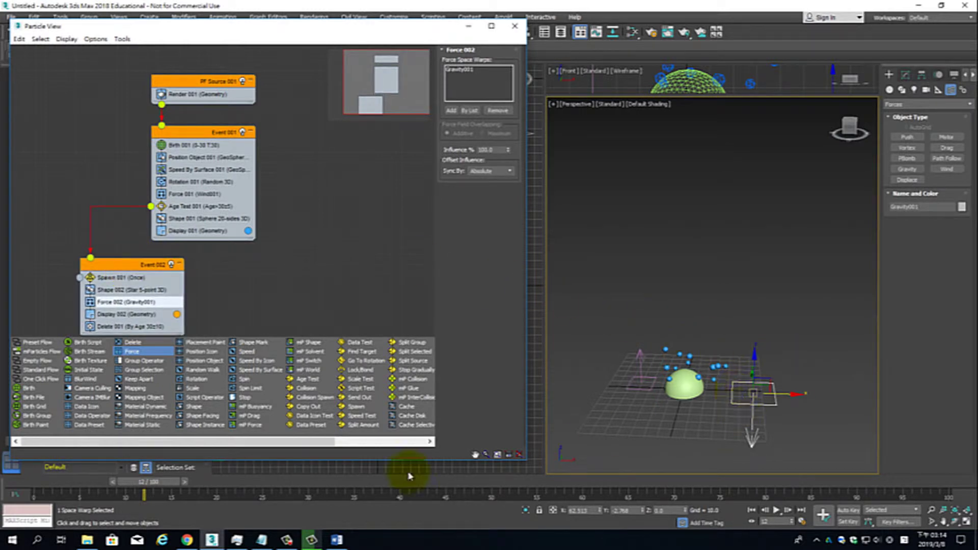
mouse_move(147, 483)
left_mouse_down()
mouse_move(21, 483)
mouse_move(504, 508)
mouse_move(212, 525)
mouse_move(389, 523)
mouse_move(316, 532)
left_mouse_up()
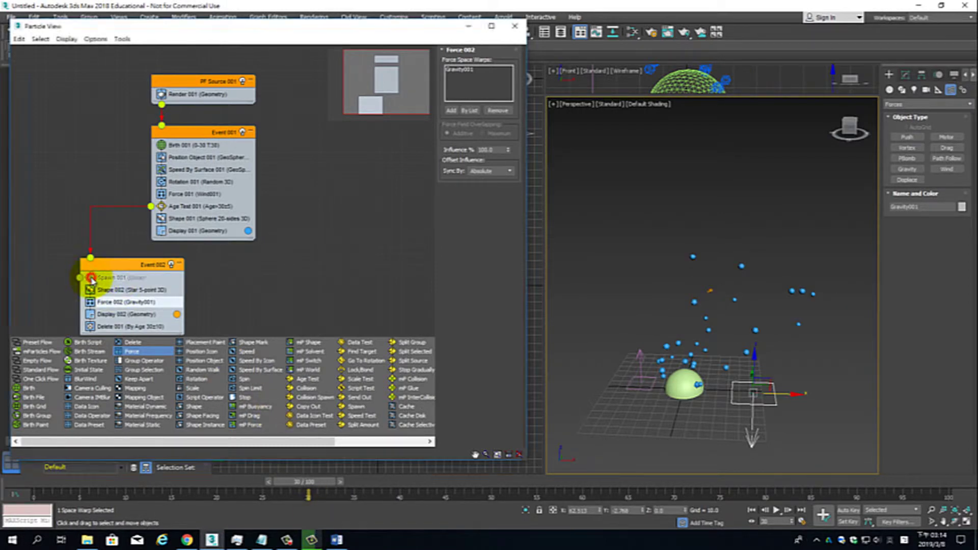
Cancel Display 002's colour picker, disable Shape 002, and preview frames 0 to 40
left_click(178, 314)
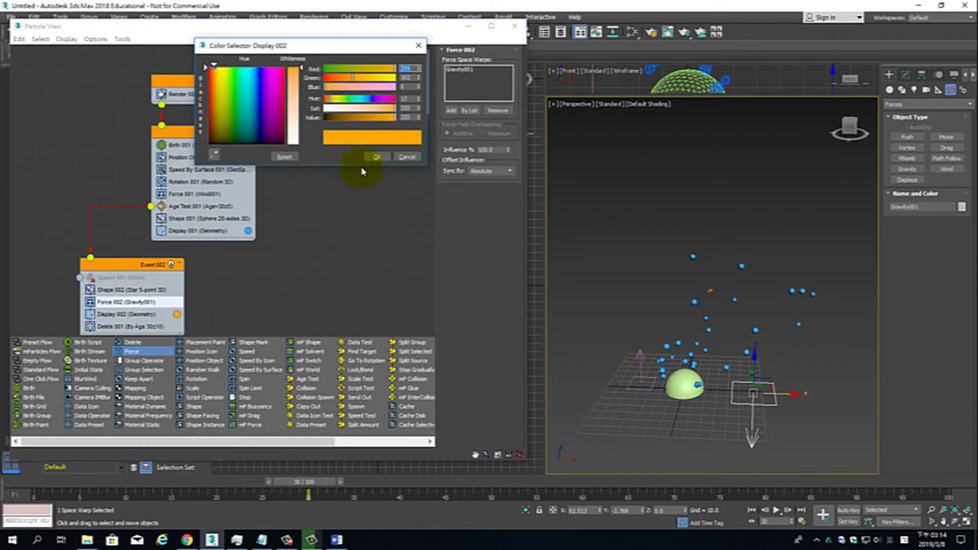
left_click(411, 157)
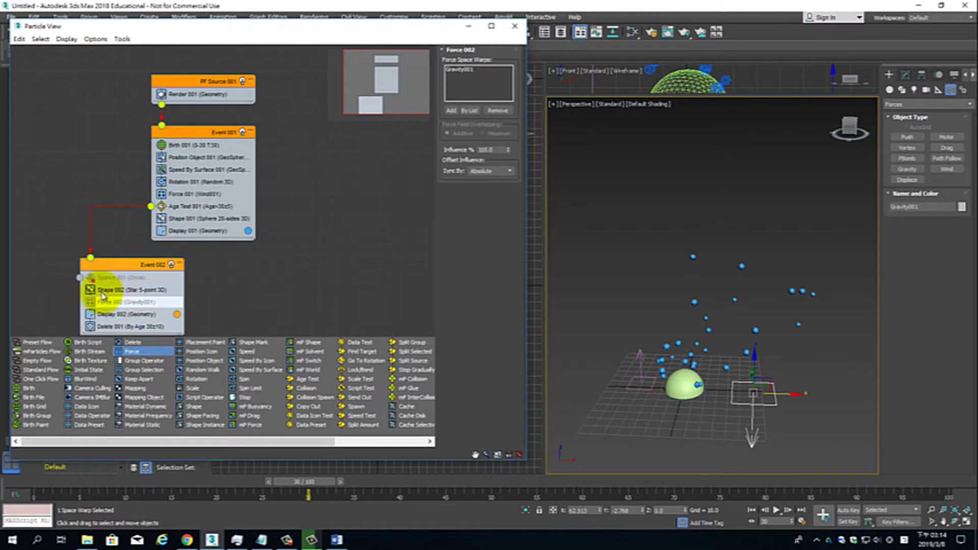
left_click(89, 292)
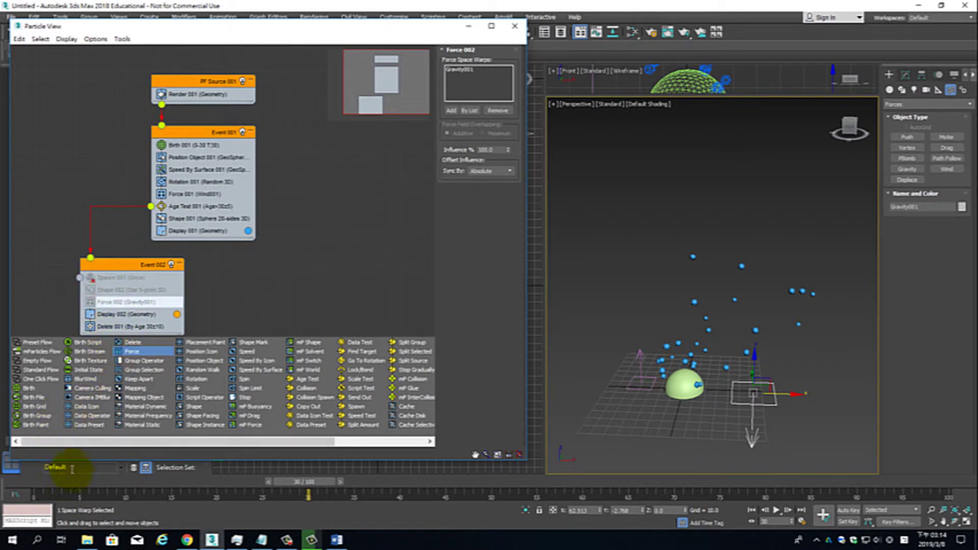
left_click_drag(191, 489, 519, 465)
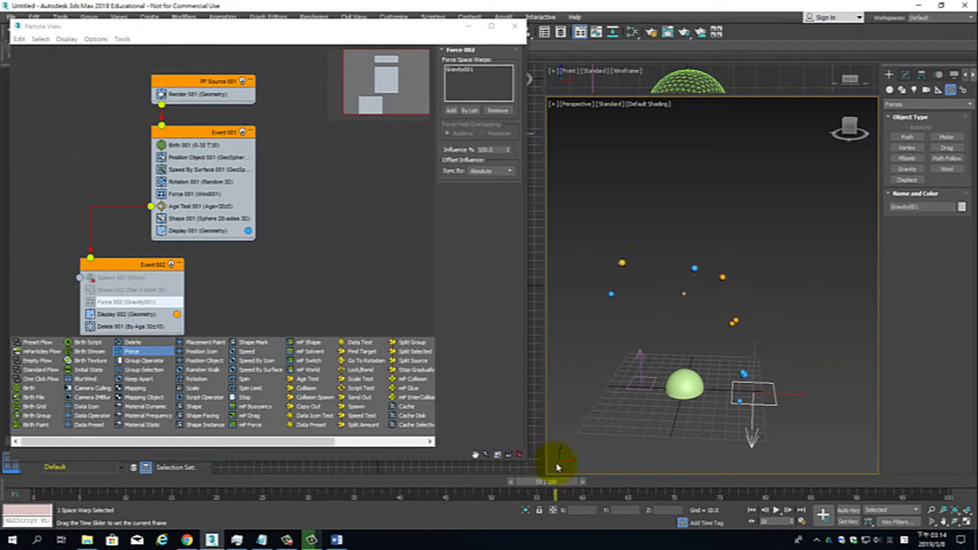
mouse_move(579, 473)
left_mouse_down()
mouse_move(622, 467)
mouse_move(245, 481)
mouse_move(497, 506)
mouse_move(464, 514)
mouse_move(289, 509)
mouse_move(349, 494)
mouse_move(313, 498)
mouse_move(338, 491)
mouse_move(278, 511)
mouse_move(375, 504)
mouse_move(87, 507)
mouse_move(356, 481)
mouse_move(400, 493)
left_mouse_up()
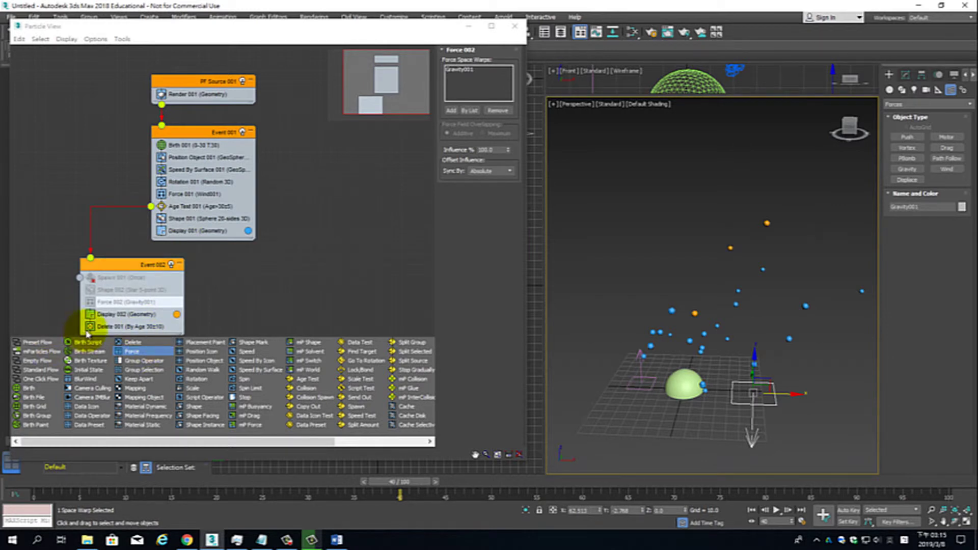
Copy Event 001's Wind force and paste it into Event 002 above Display 002
mouse_move(392, 488)
left_mouse_down()
mouse_move(492, 490)
mouse_move(465, 509)
mouse_move(387, 515)
left_mouse_up()
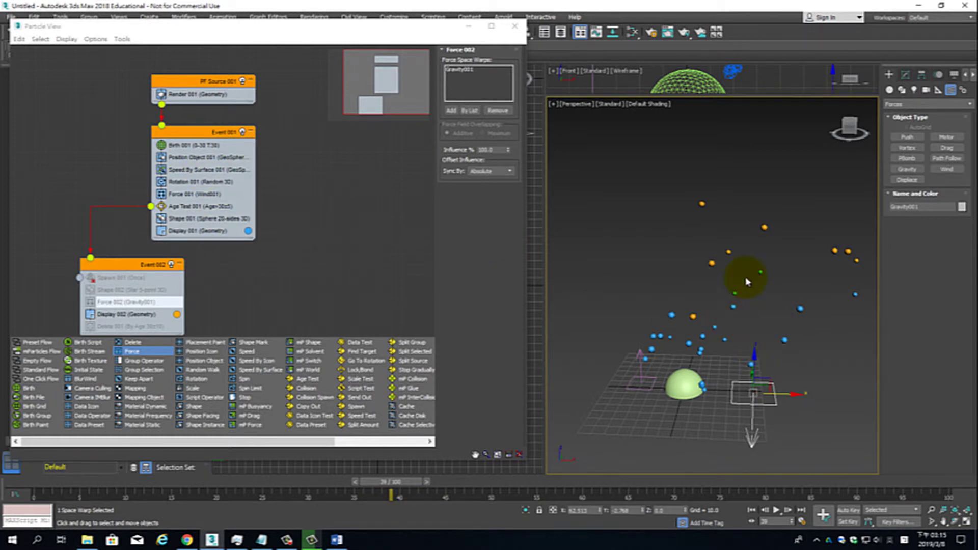
left_click(184, 192)
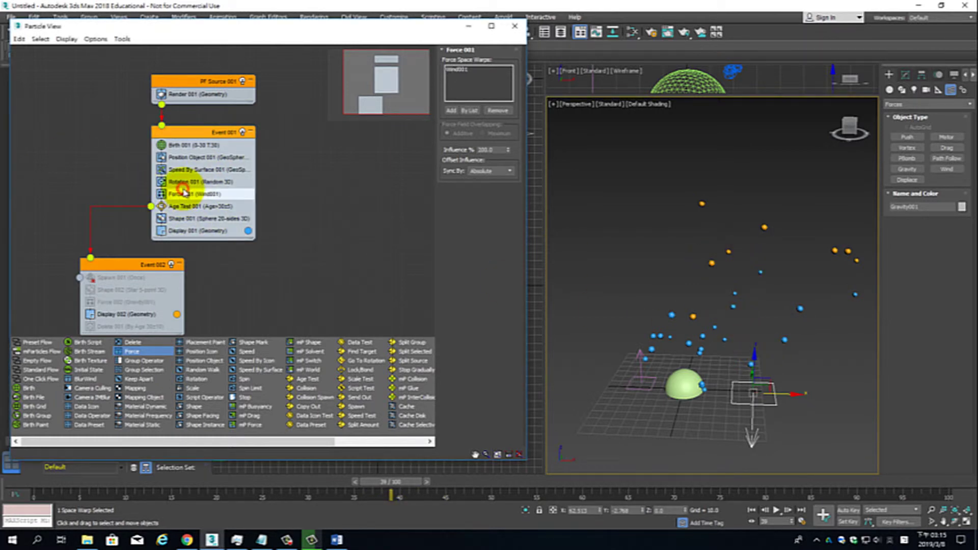
right_click(179, 194)
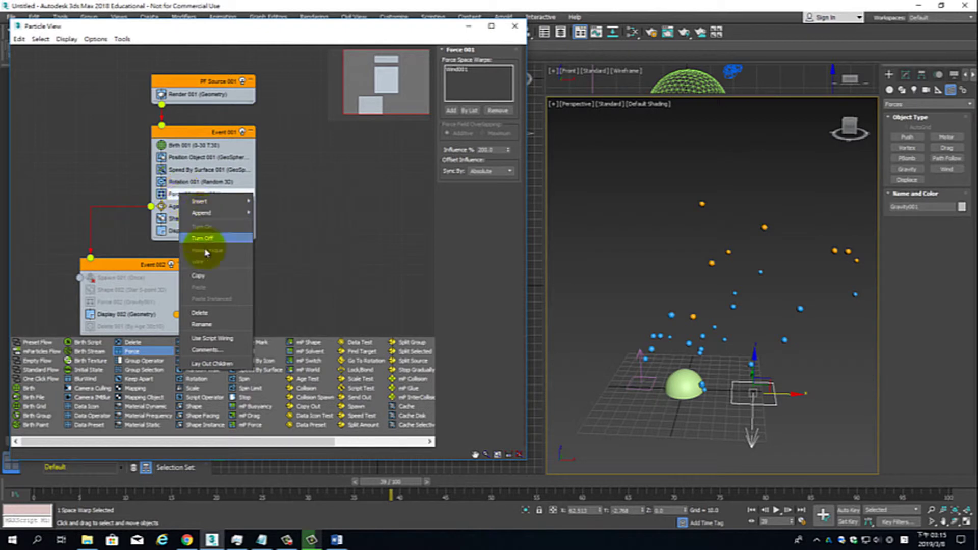
left_click(211, 276)
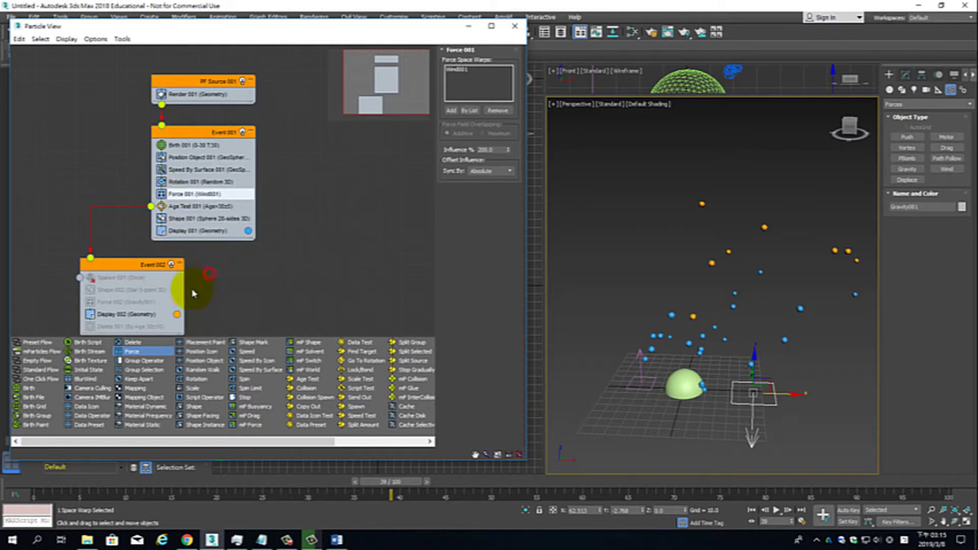
right_click(146, 315)
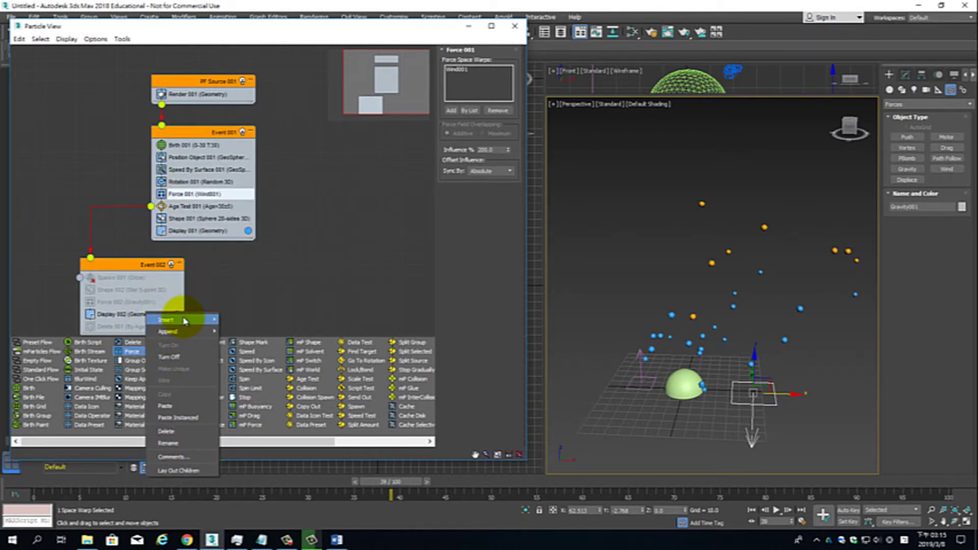
left_click(179, 419)
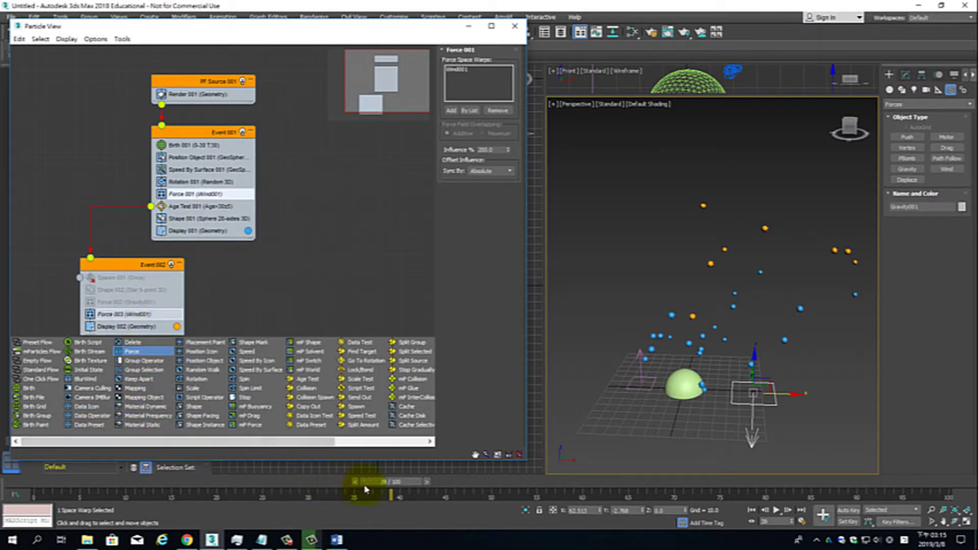
mouse_move(365, 488)
left_mouse_down()
mouse_move(652, 487)
mouse_move(185, 530)
mouse_move(444, 527)
left_mouse_up()
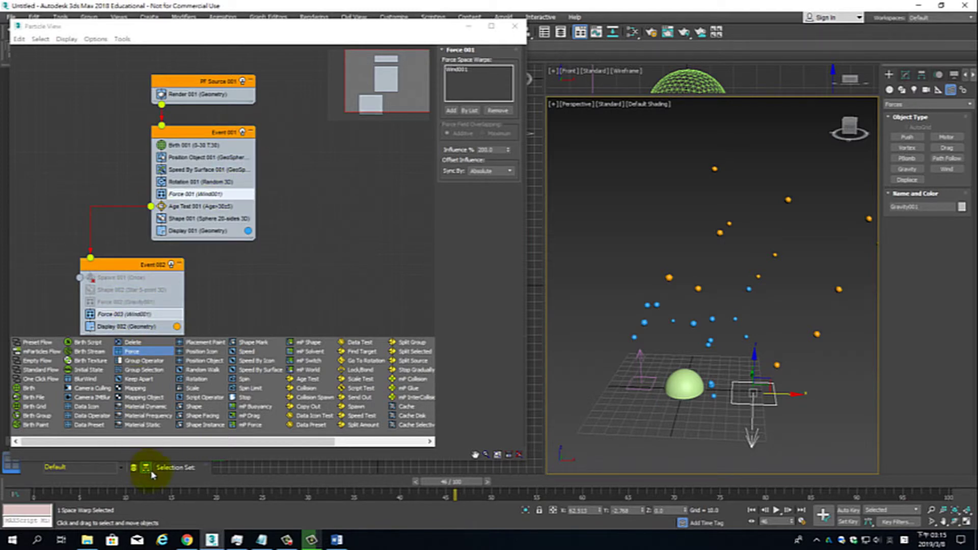
mouse_move(153, 482)
left_mouse_down()
mouse_move(413, 541)
mouse_move(714, 541)
left_mouse_up()
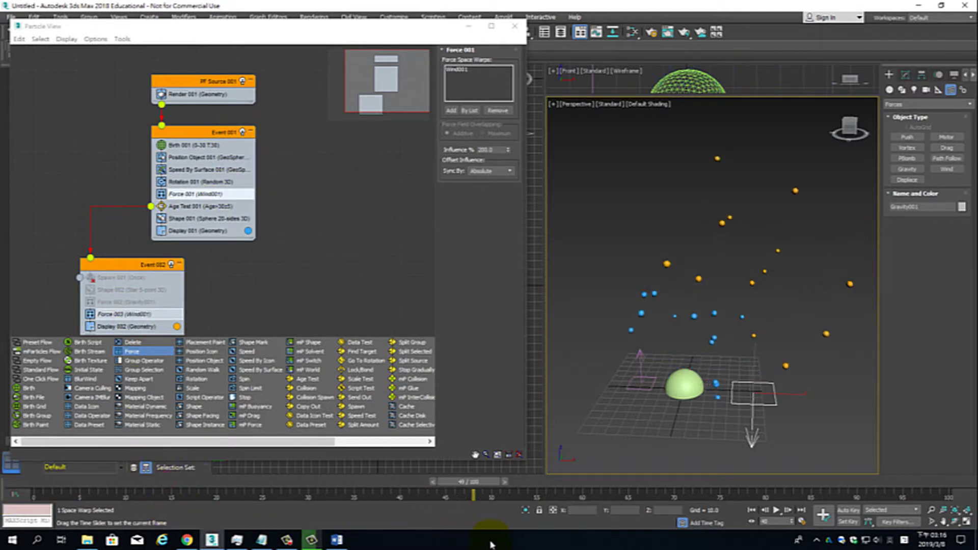
Re-enable Gravity and Spawn in Event 002, previewing spawned particles around frame 40
left_click_drag(684, 482, 299, 482)
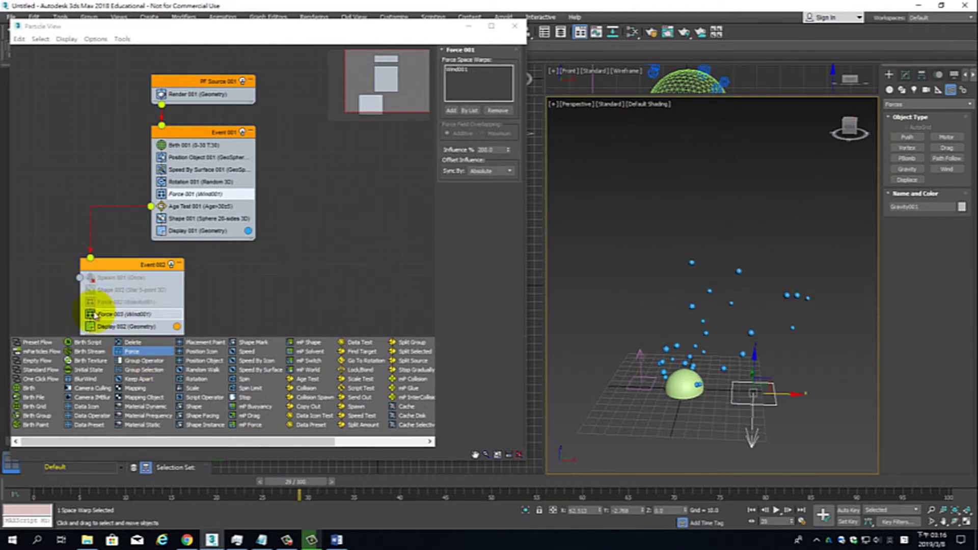
left_click(91, 308)
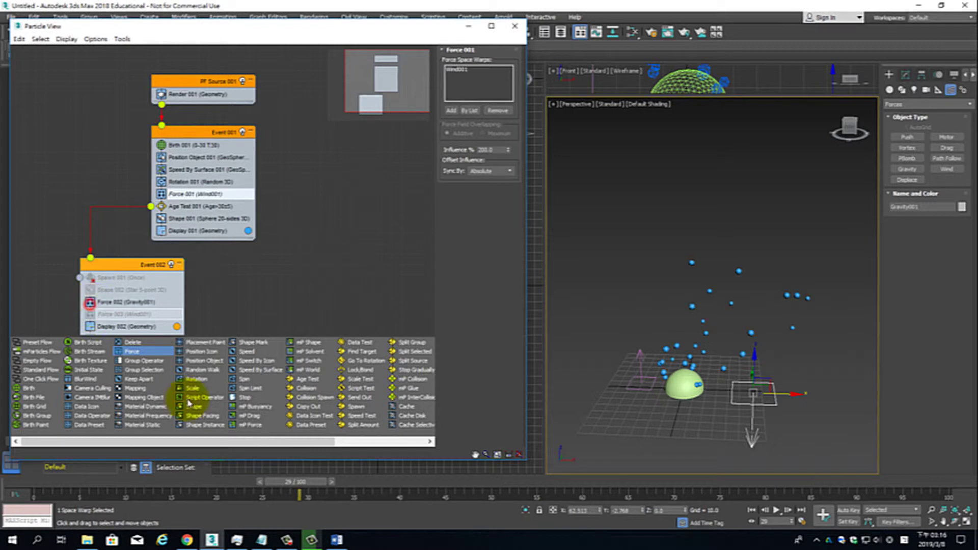
mouse_move(55, 488)
left_mouse_down()
mouse_move(650, 547)
mouse_move(960, 549)
mouse_move(465, 524)
mouse_move(189, 545)
left_mouse_up()
mouse_move(167, 481)
left_mouse_down()
mouse_move(928, 481)
mouse_move(163, 481)
left_mouse_up()
left_click(92, 308)
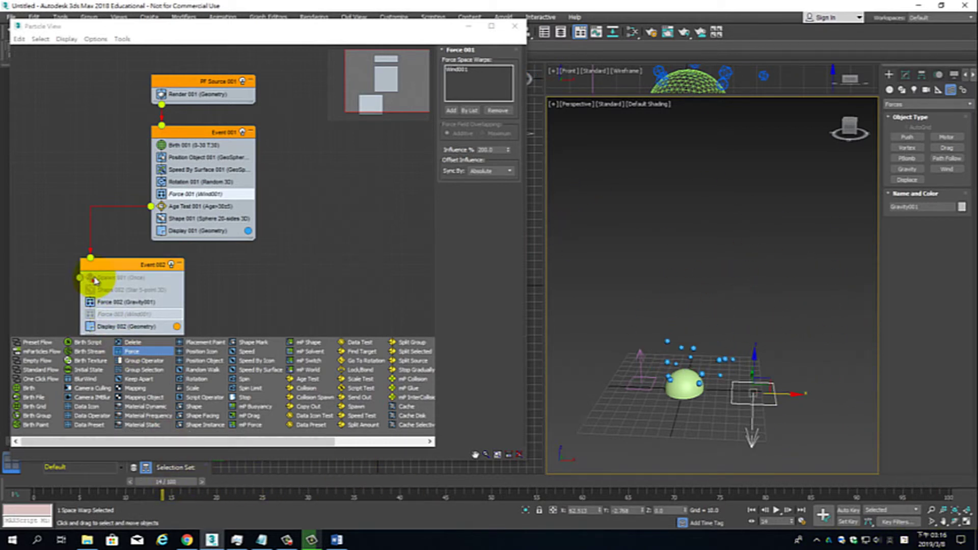
left_click(92, 278)
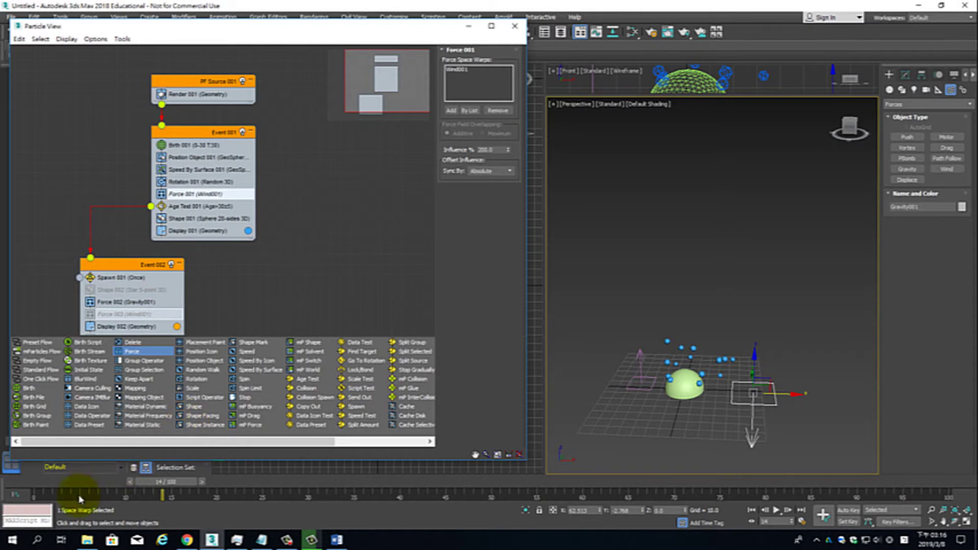
mouse_move(37, 488)
left_mouse_down()
mouse_move(803, 495)
mouse_move(306, 524)
mouse_move(314, 509)
mouse_move(537, 496)
left_mouse_up()
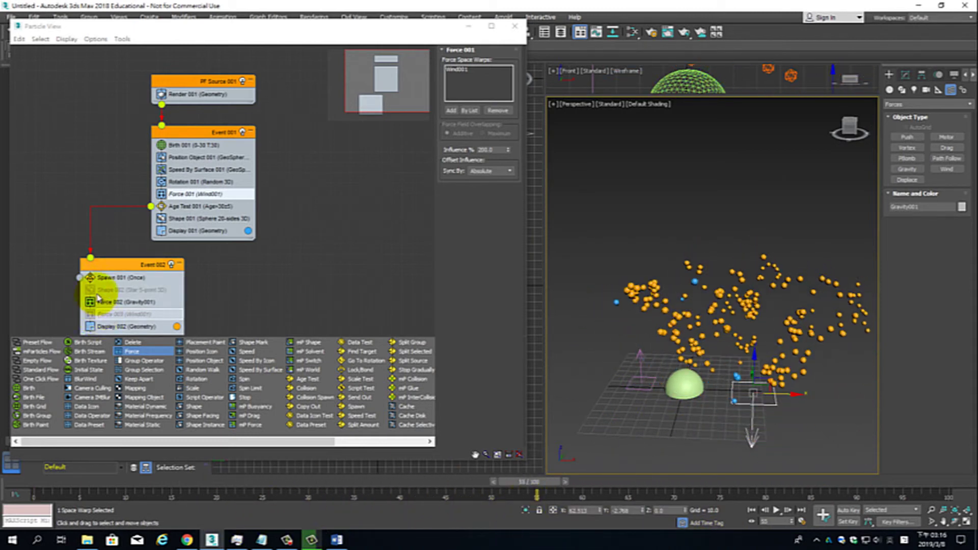
Change Event 002's shape operator from star to Heart
left_click(126, 291)
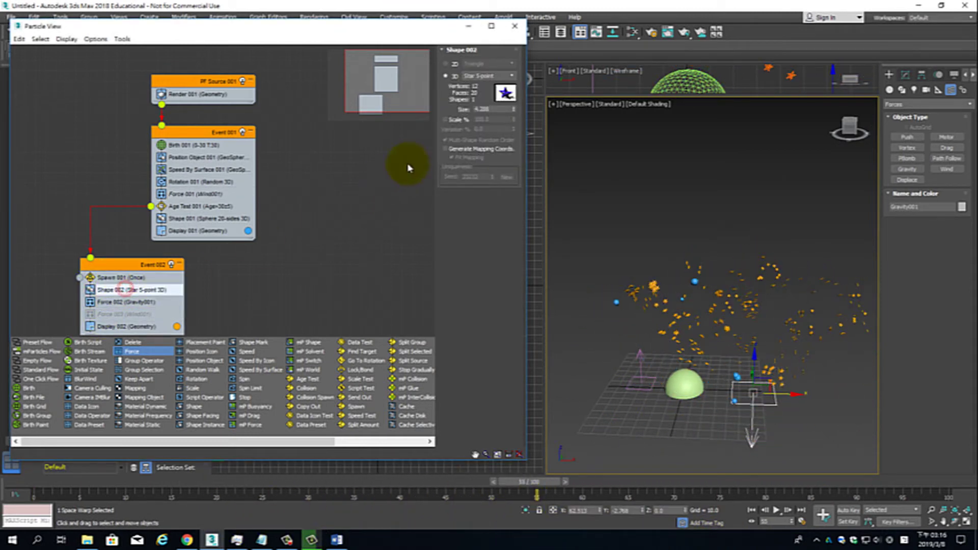
left_click(510, 76)
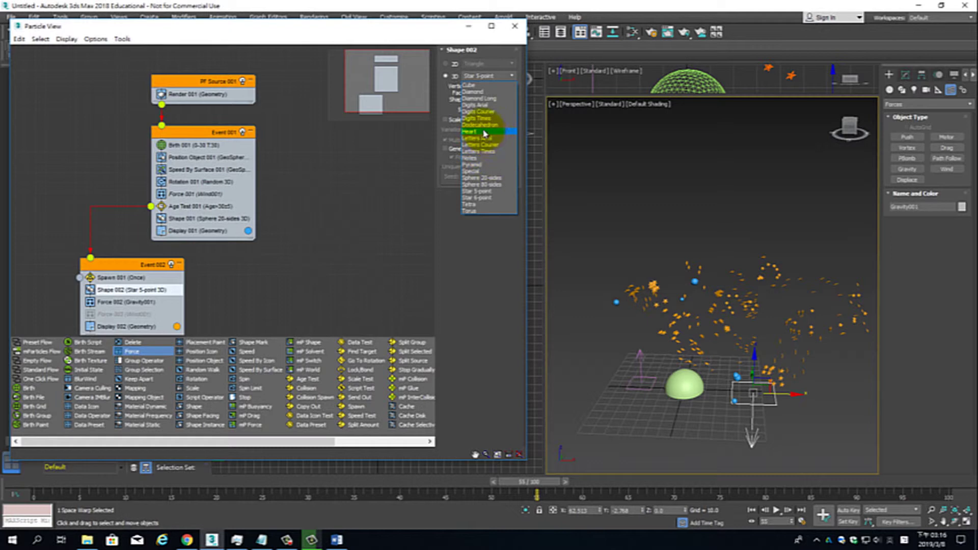
left_click(484, 134)
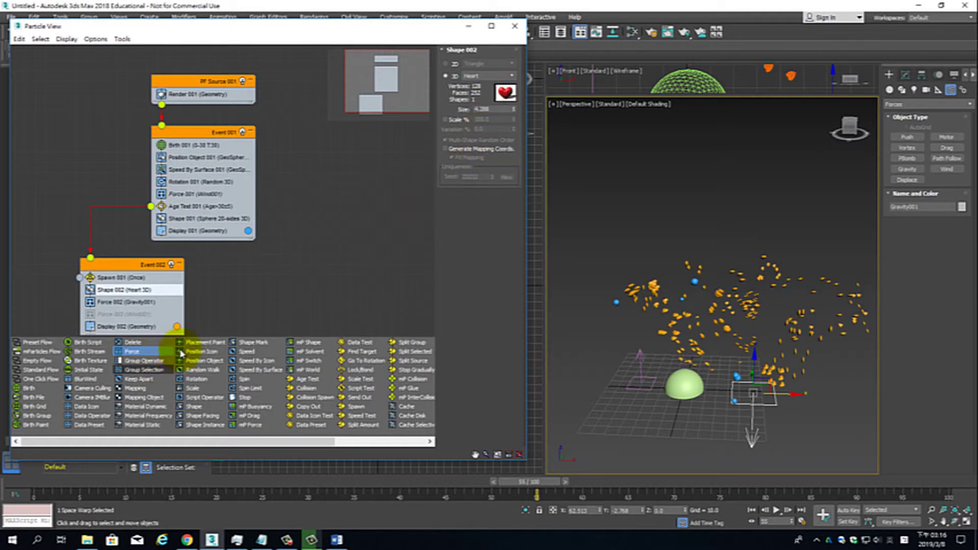
Set Display 002's particle colour to magenta and replay the animation to check the hearts
left_click(179, 326)
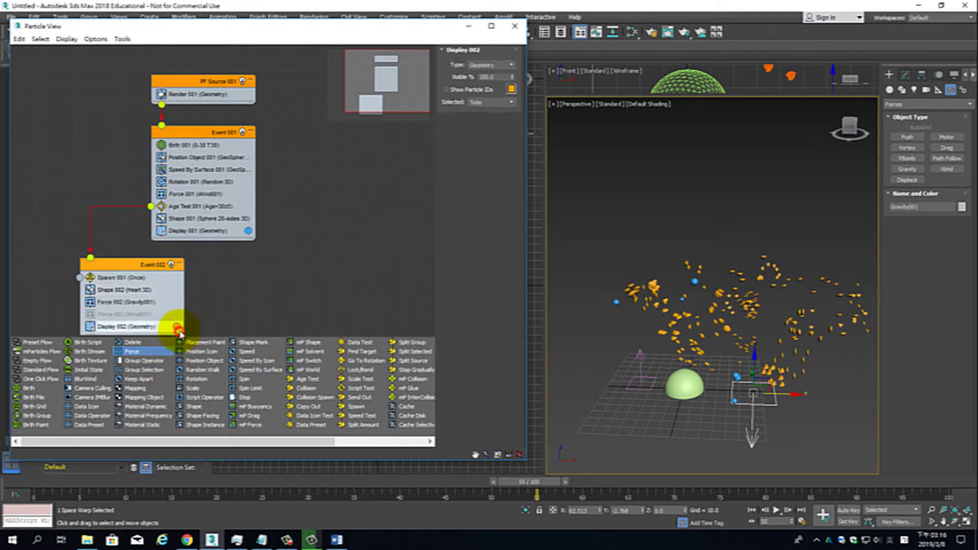
left_click(512, 90)
left_click(282, 76)
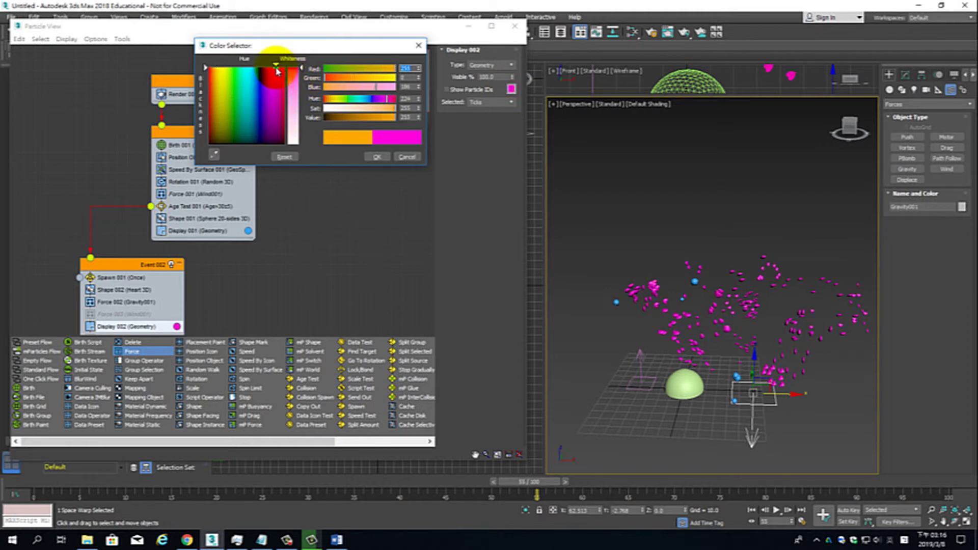
left_click(275, 75)
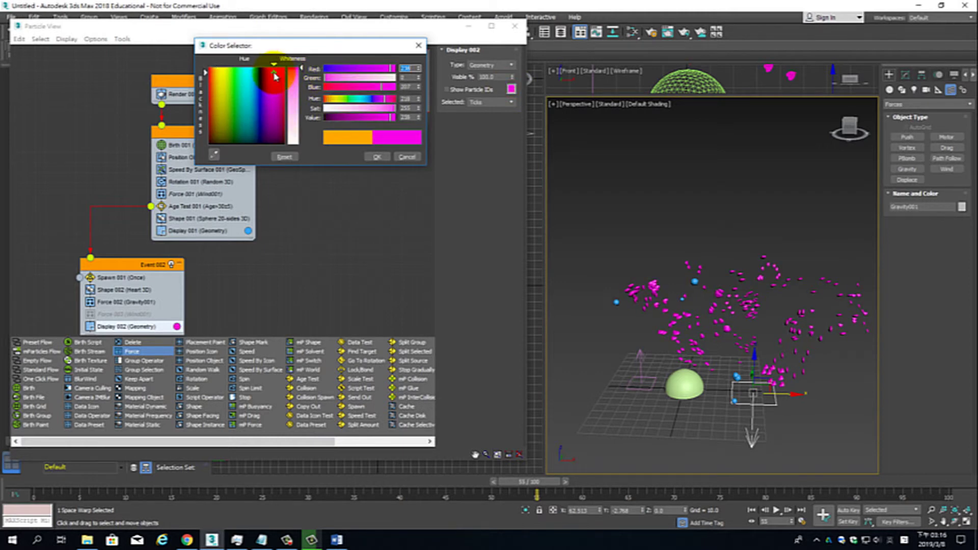
left_click(371, 158)
mouse_move(78, 495)
left_mouse_down()
mouse_move(460, 522)
mouse_move(655, 520)
mouse_move(727, 539)
mouse_move(795, 520)
mouse_move(856, 520)
mouse_move(506, 523)
mouse_move(618, 513)
mouse_move(611, 516)
left_mouse_up()
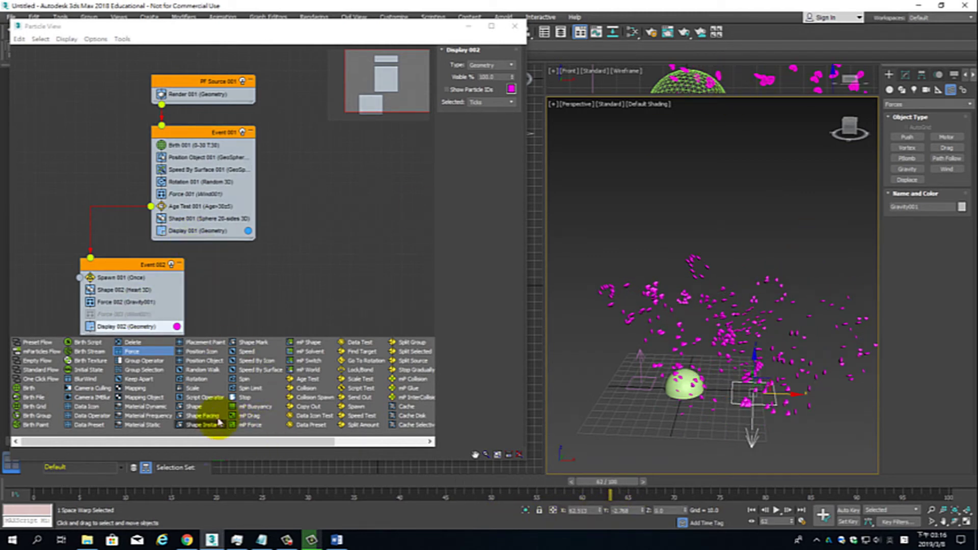
Add a Rotation operator to Event 002 with its Orientation Matrix set to World Space
mouse_move(196, 379)
left_mouse_down()
mouse_move(182, 326)
mouse_move(189, 306)
mouse_move(175, 296)
left_mouse_up()
left_click(139, 302)
left_click(497, 68)
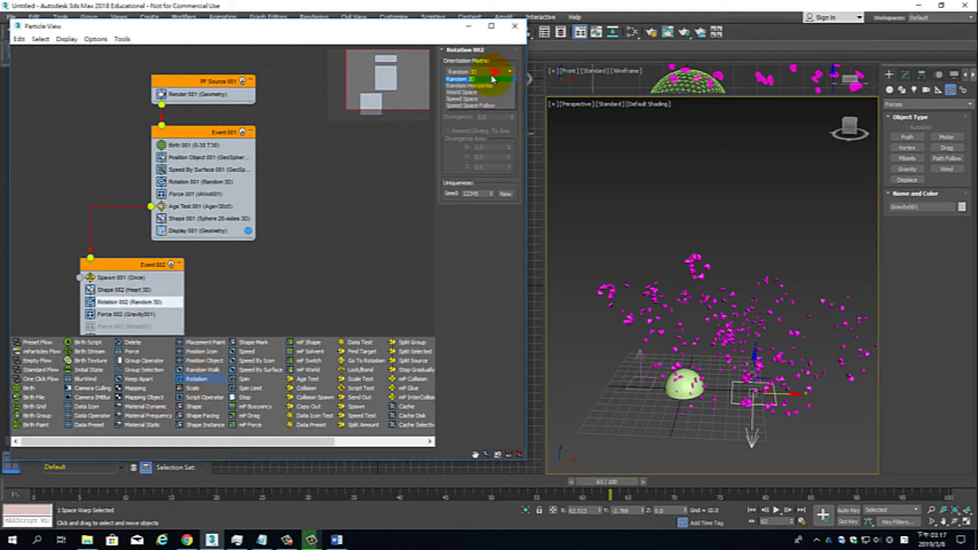
left_click(471, 96)
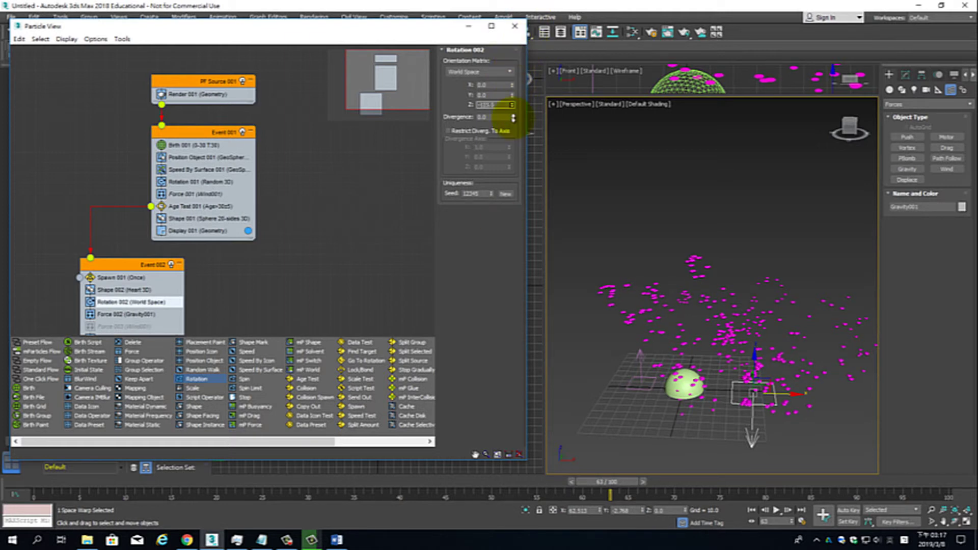
Set the rotation to X 90 with Y at 0, then scrub to frame 40 to check
left_click_drag(495, 106, 452, 100)
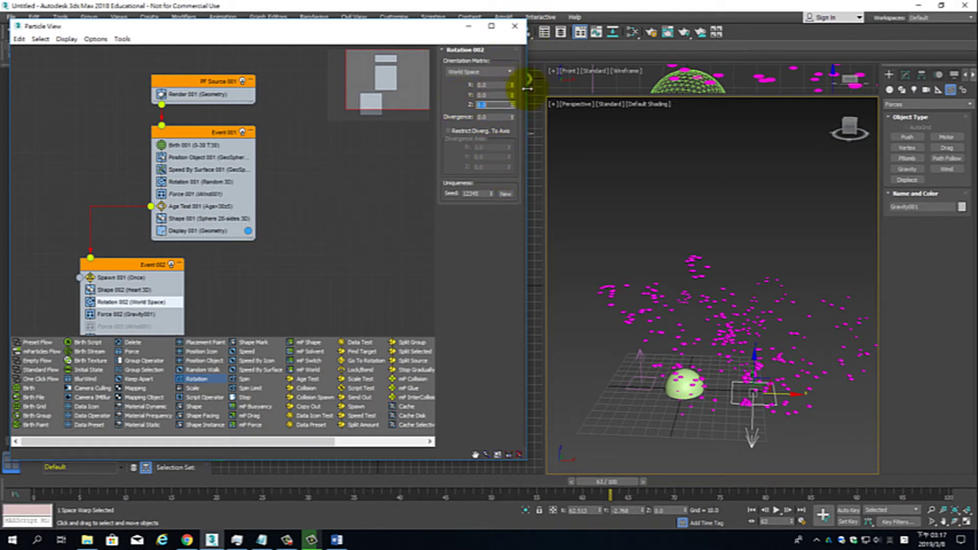
left_click_drag(513, 98, 533, 3)
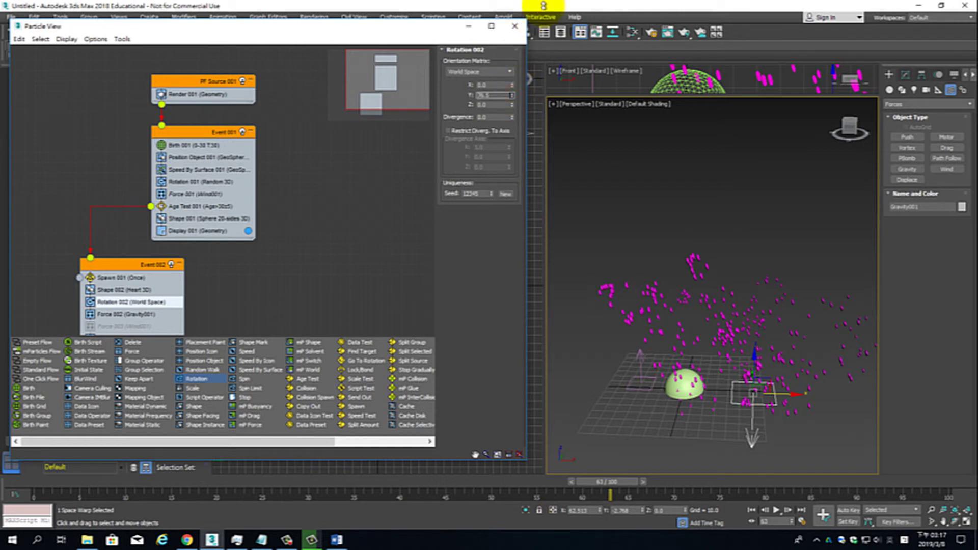
type("0")
key("Return")
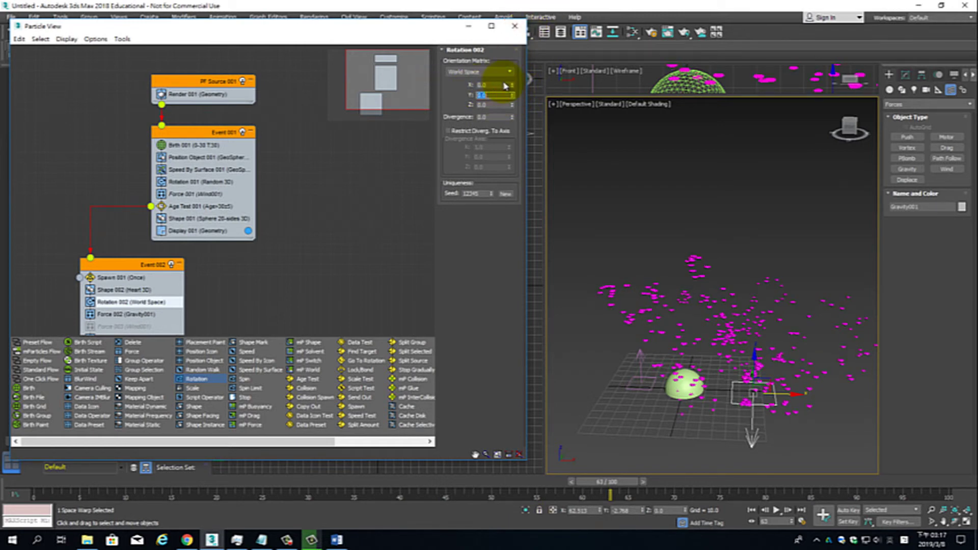
left_click_drag(517, 64, 512, 68)
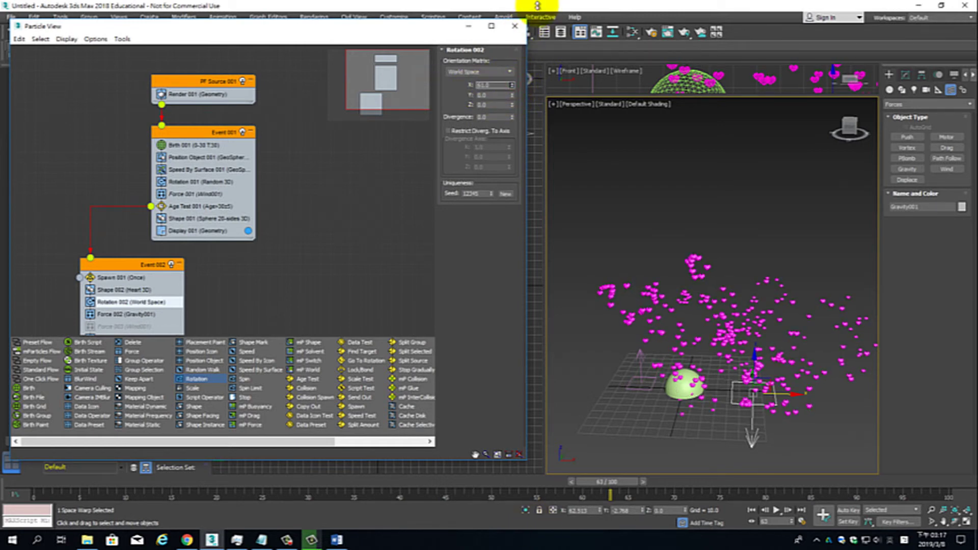
double_click(492, 86)
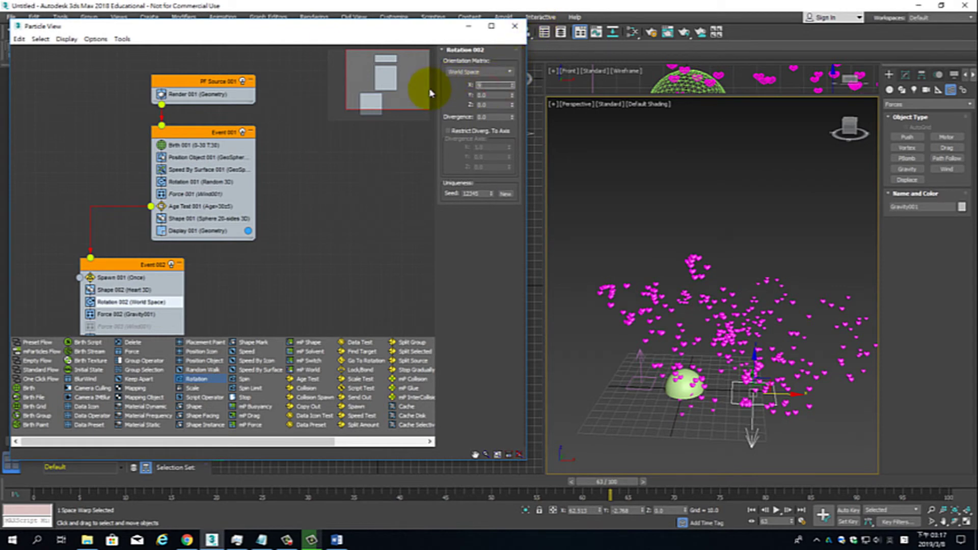
type("0.0")
key("Return")
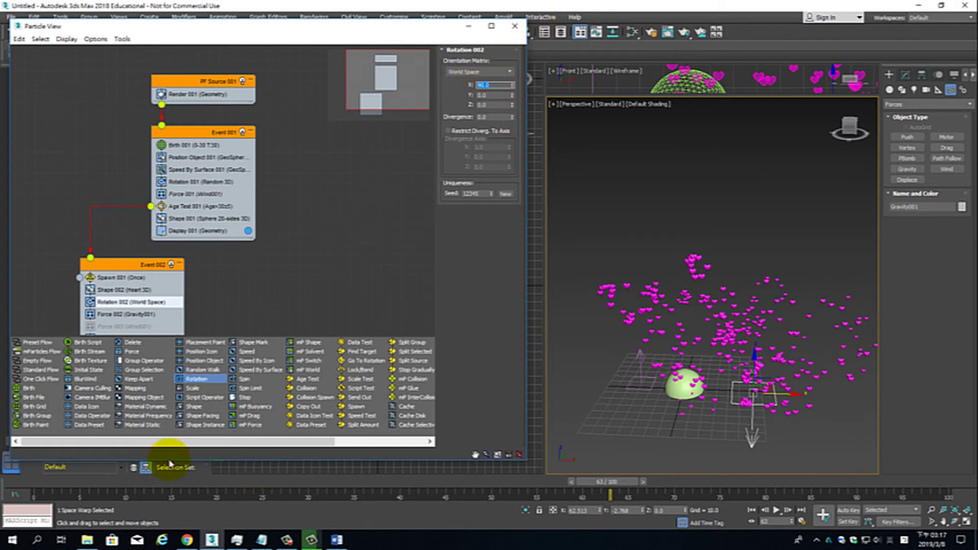
mouse_move(48, 493)
left_mouse_down()
mouse_move(36, 487)
mouse_move(337, 486)
mouse_move(416, 502)
mouse_move(785, 496)
mouse_move(752, 487)
mouse_move(262, 487)
left_mouse_up()
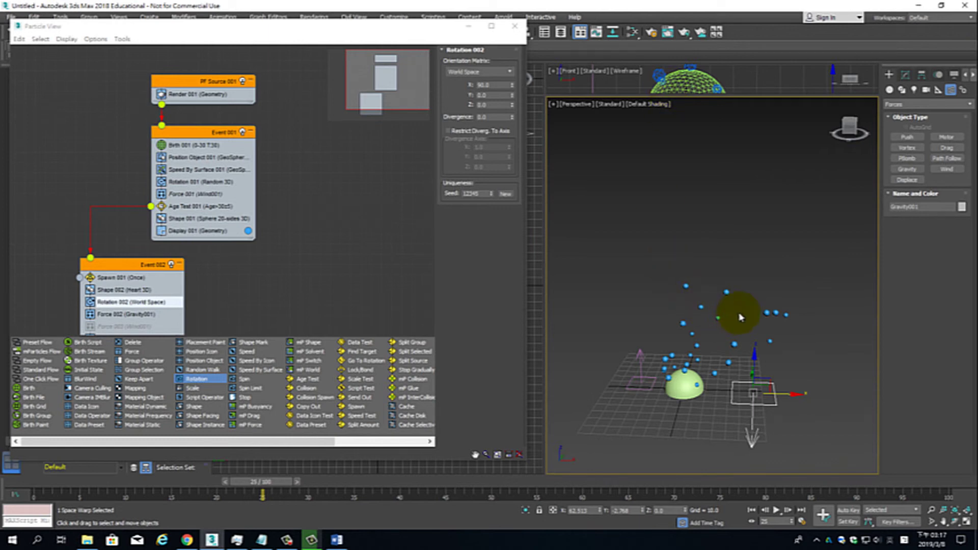
Switch Rotation 002's Orientation Matrix to Speed Space Follow, inspecting the hearts around frame 51-56
mouse_move(740, 318)
middle_mouse_down("alt")
mouse_move(727, 299)
mouse_move(738, 295)
mouse_move(703, 306)
mouse_move(807, 346)
mouse_move(891, 461)
middle_mouse_up("alt")
left_click(776, 510)
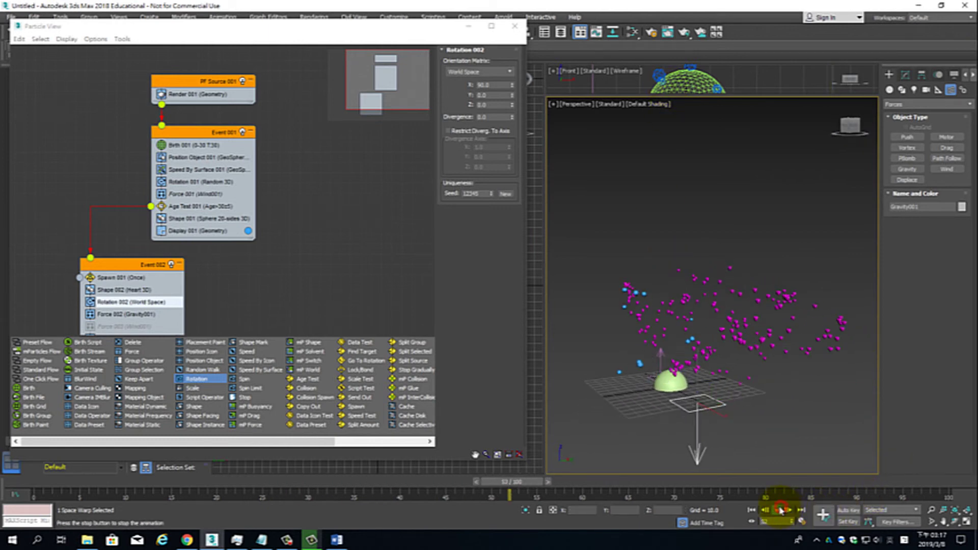
mouse_move(714, 356)
middle_mouse_down("alt")
mouse_move(755, 307)
mouse_move(629, 349)
middle_mouse_up("alt")
left_click_drag(697, 496, 500, 488)
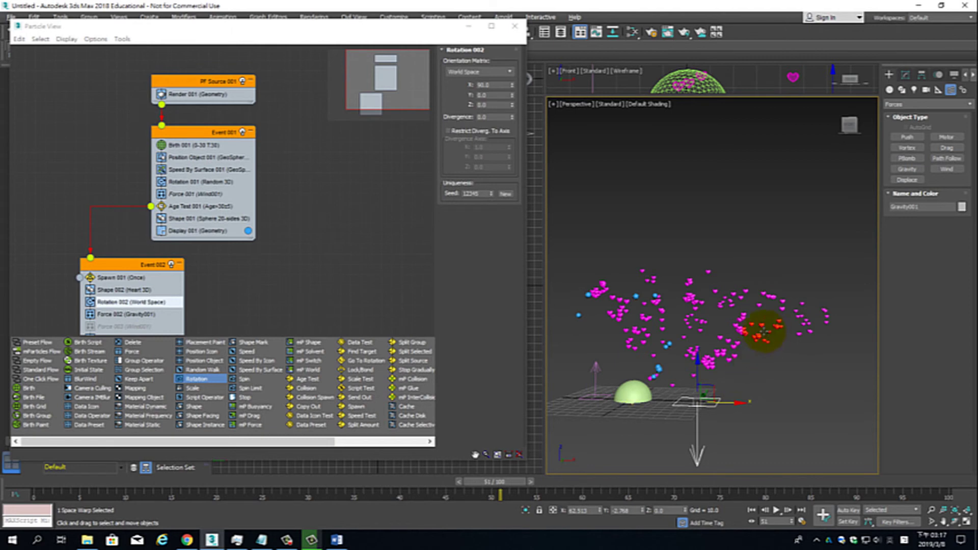
middle_click_drag(629, 348, 723, 345, "alt")
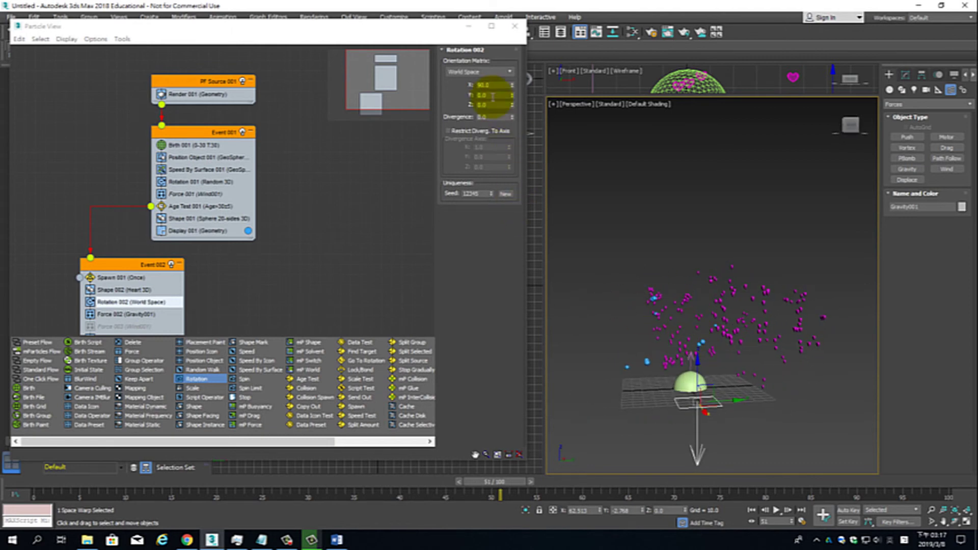
left_click(479, 71)
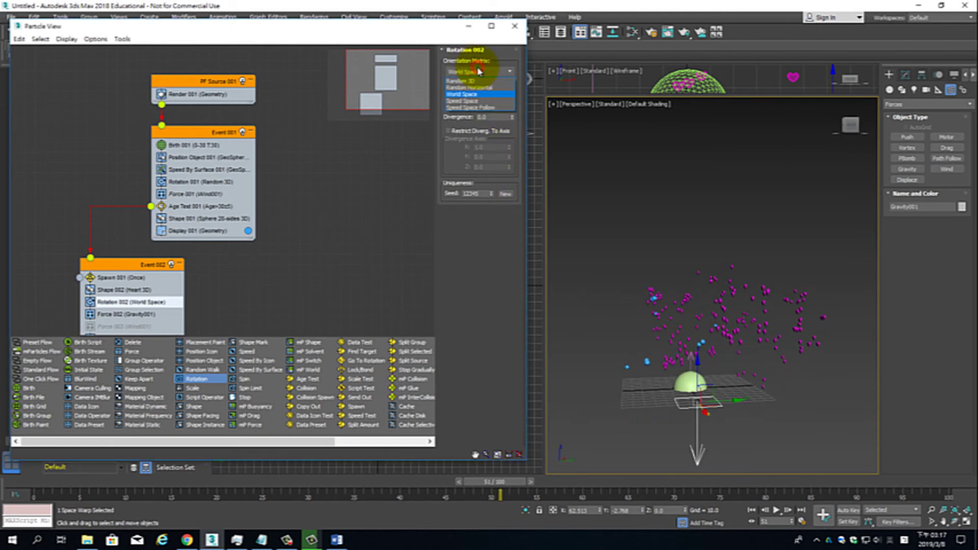
left_click(470, 108)
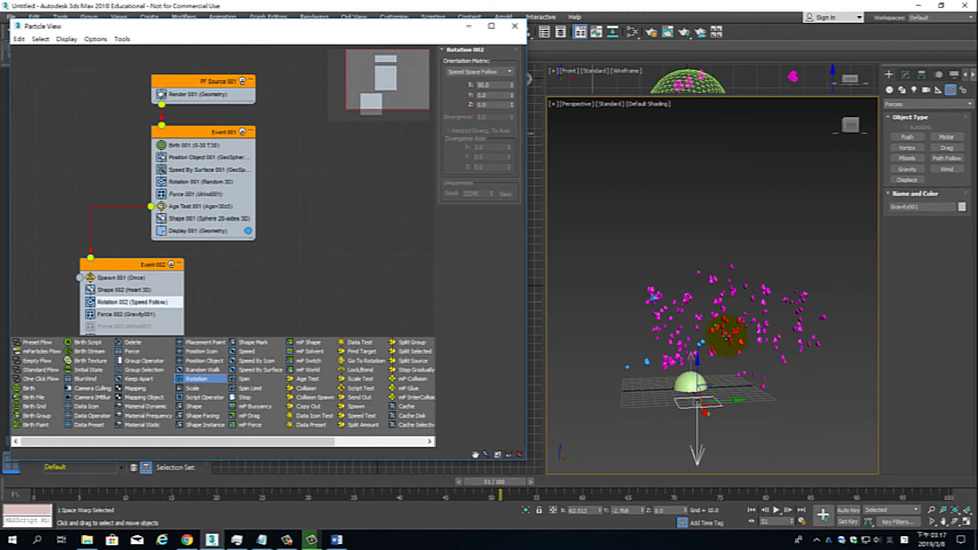
mouse_move(721, 339)
middle_mouse_down("alt")
mouse_move(797, 345)
mouse_move(761, 352)
middle_mouse_up("alt")
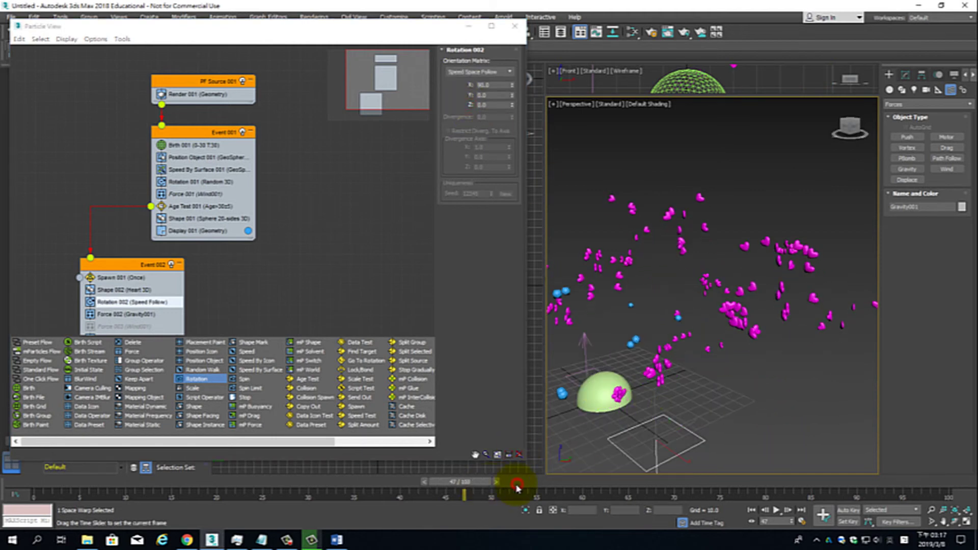
left_click_drag(519, 488, 566, 489)
Enter rotation values X 0, Y 90 and Z 90
left_click(484, 96)
double_click(484, 85)
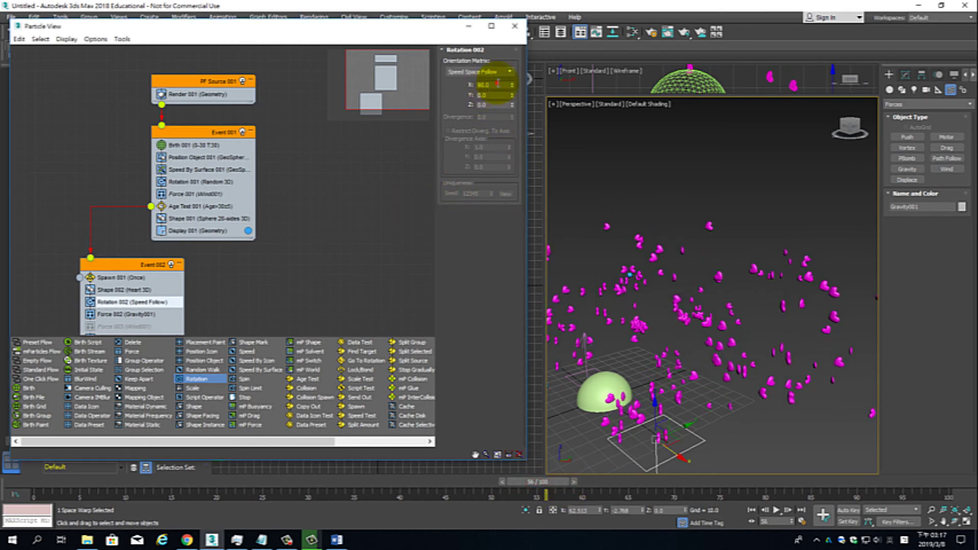
type("0")
key("Return")
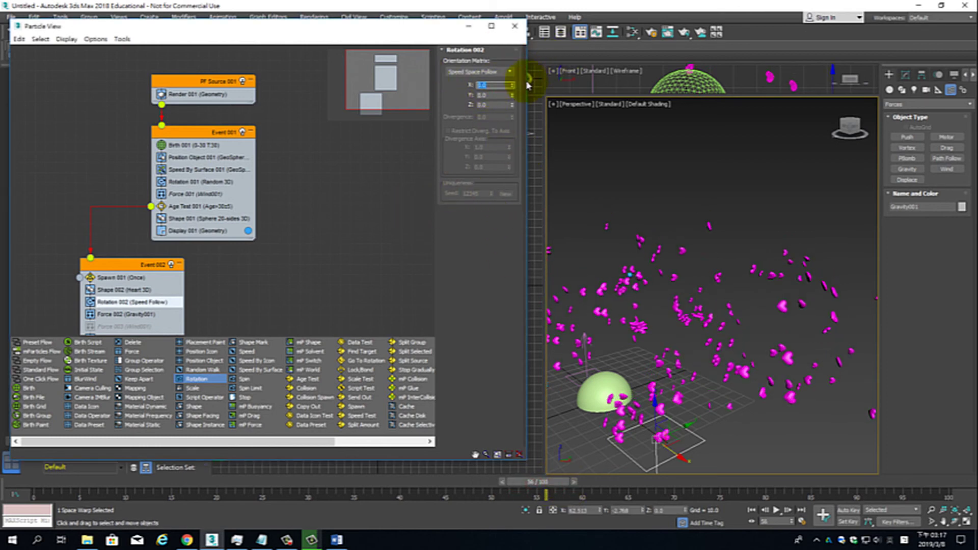
double_click(501, 95)
key("Return")
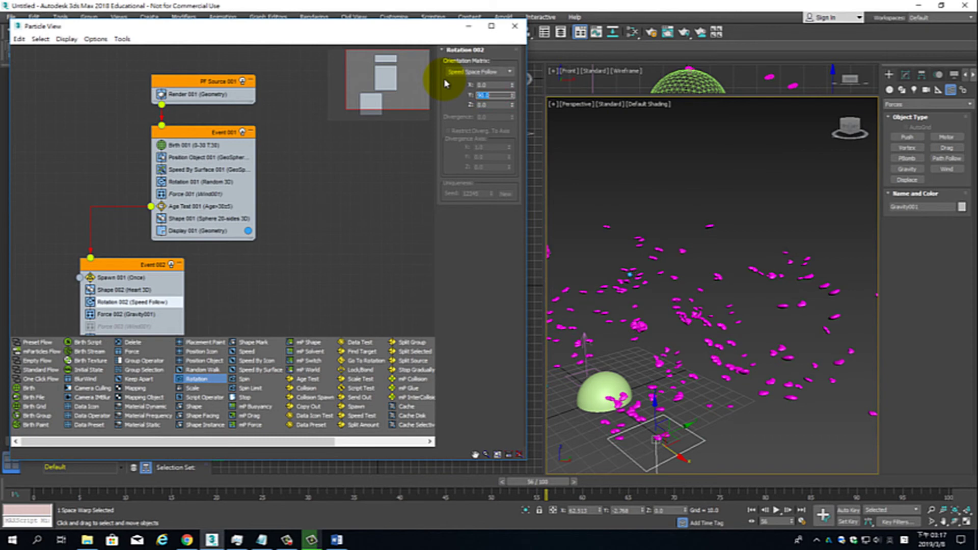
double_click(493, 105)
type("90")
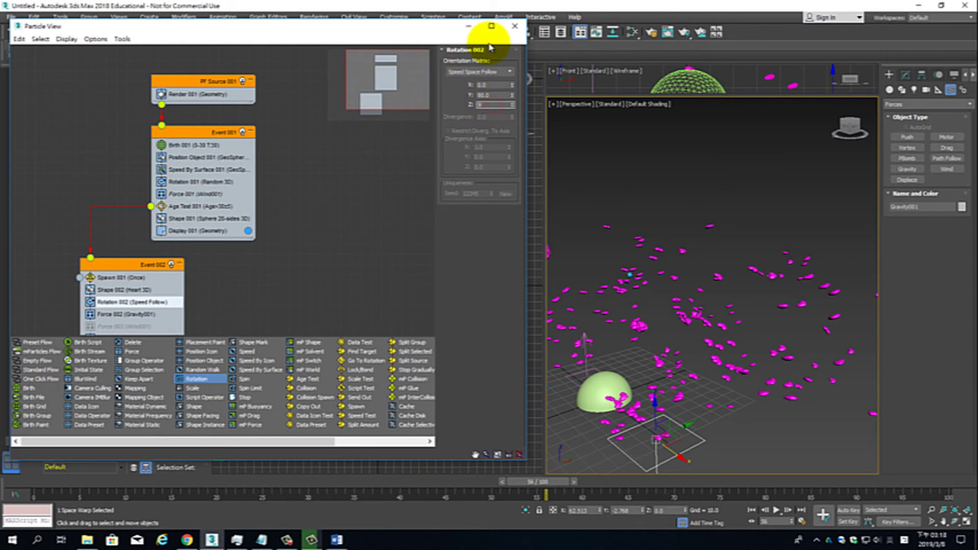
key("Return")
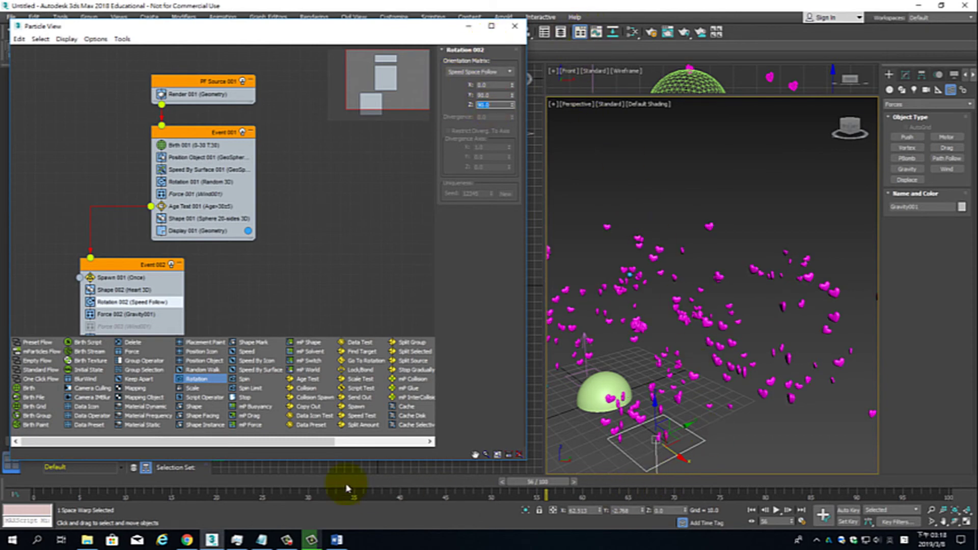
mouse_move(61, 484)
left_mouse_down()
mouse_move(244, 488)
mouse_move(543, 534)
mouse_move(718, 535)
mouse_move(419, 540)
mouse_move(193, 514)
mouse_move(666, 540)
left_mouse_up()
mouse_move(642, 481)
left_mouse_down()
mouse_move(711, 481)
mouse_move(261, 481)
mouse_move(153, 509)
mouse_move(321, 530)
left_mouse_up()
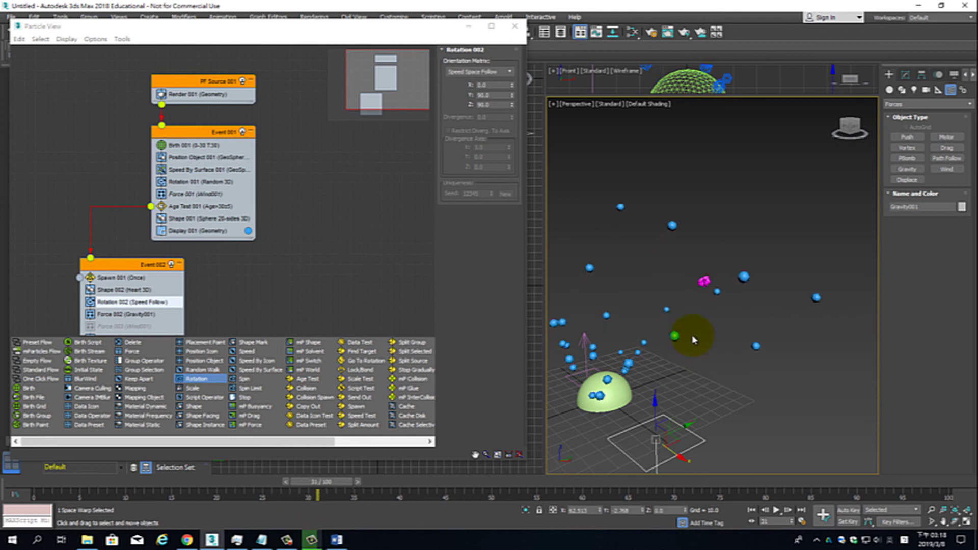